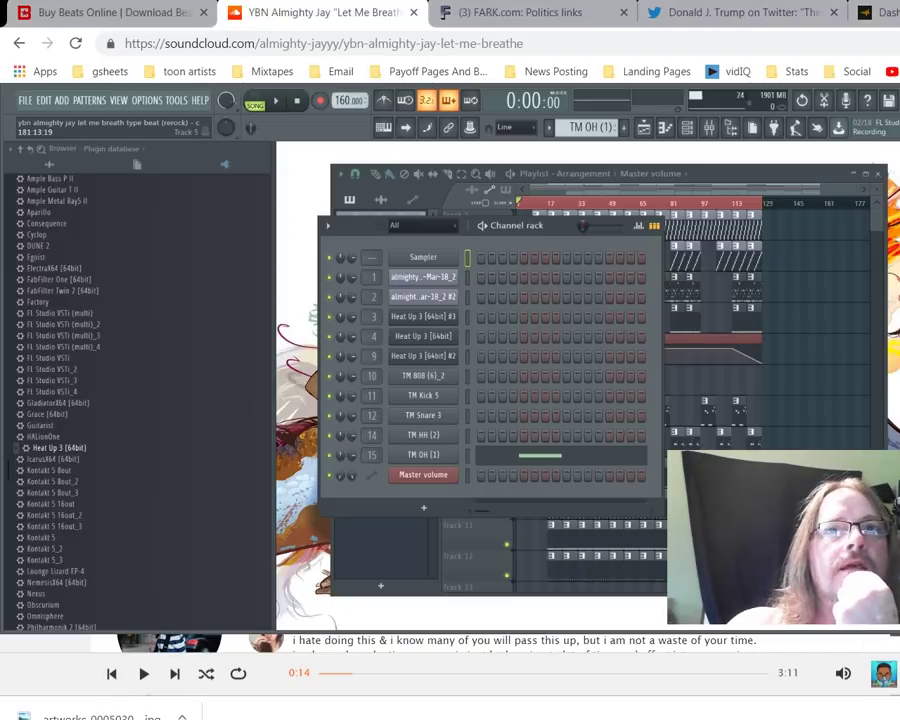
Step: Replay the original 'Let Me Breathe' from the start, stop it, then bring the arrangement playlist forward
key(space)
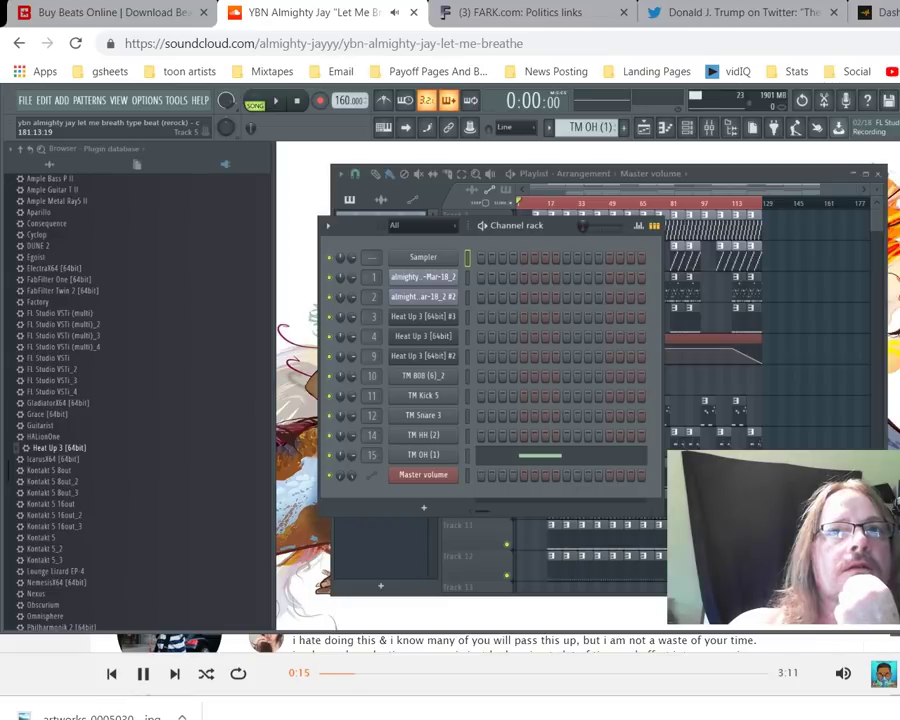
key(0)
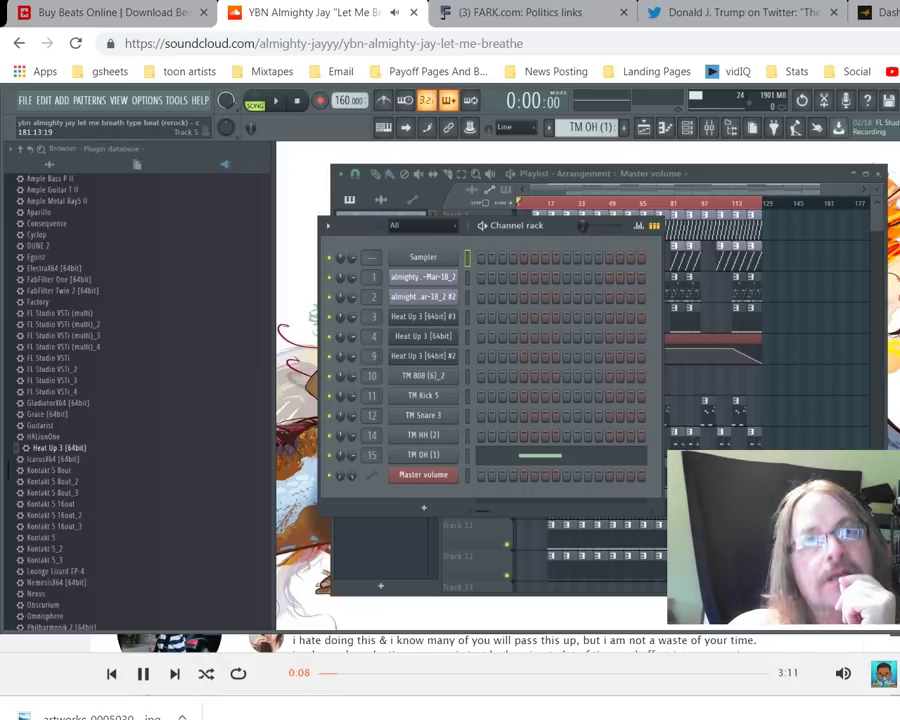
key(space)
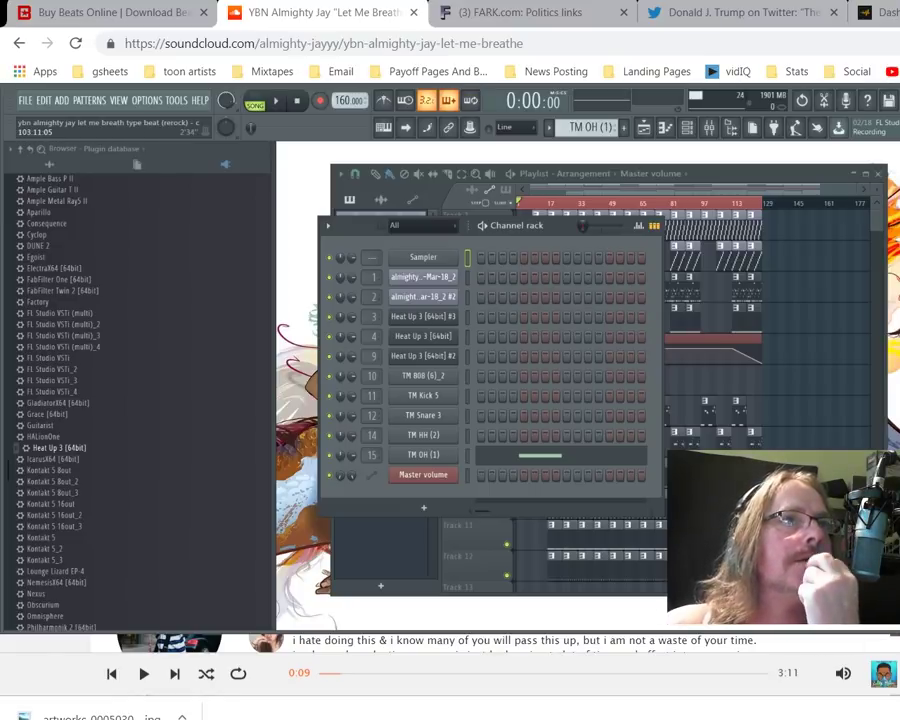
click(714, 174)
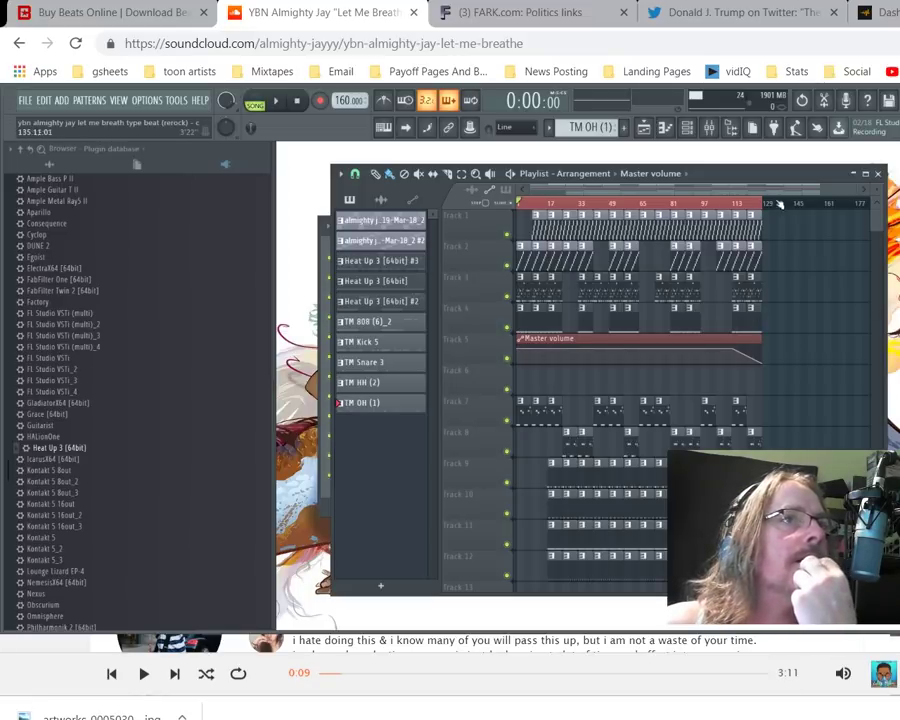
Step: Shift the playlist right and bring the channel rack, with its samples, Heat Up 3 and TM drums, forward
drag(760, 182, 804, 184)
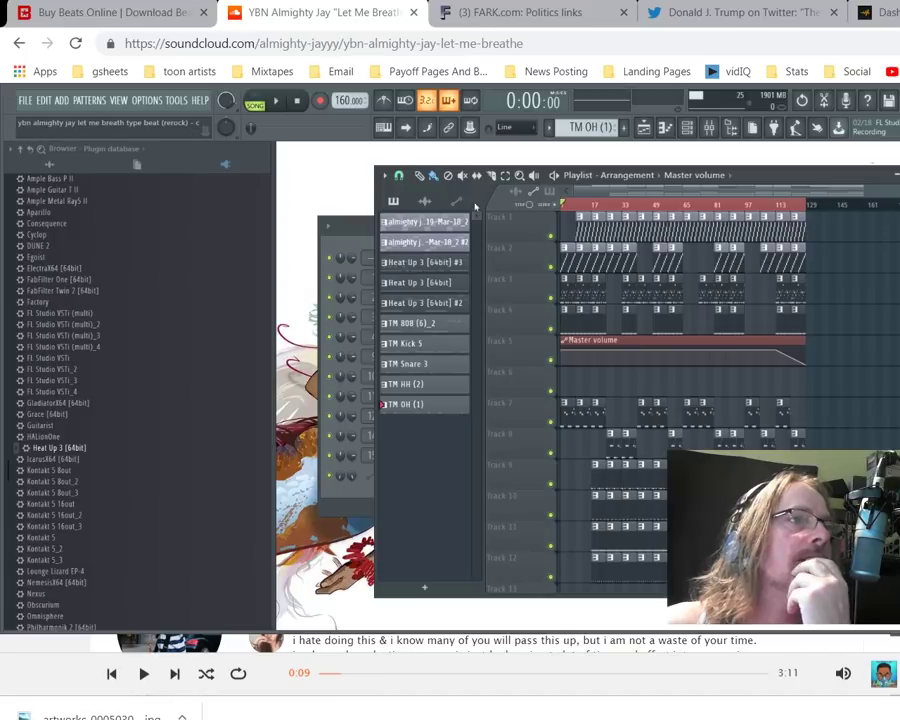
click(345, 244)
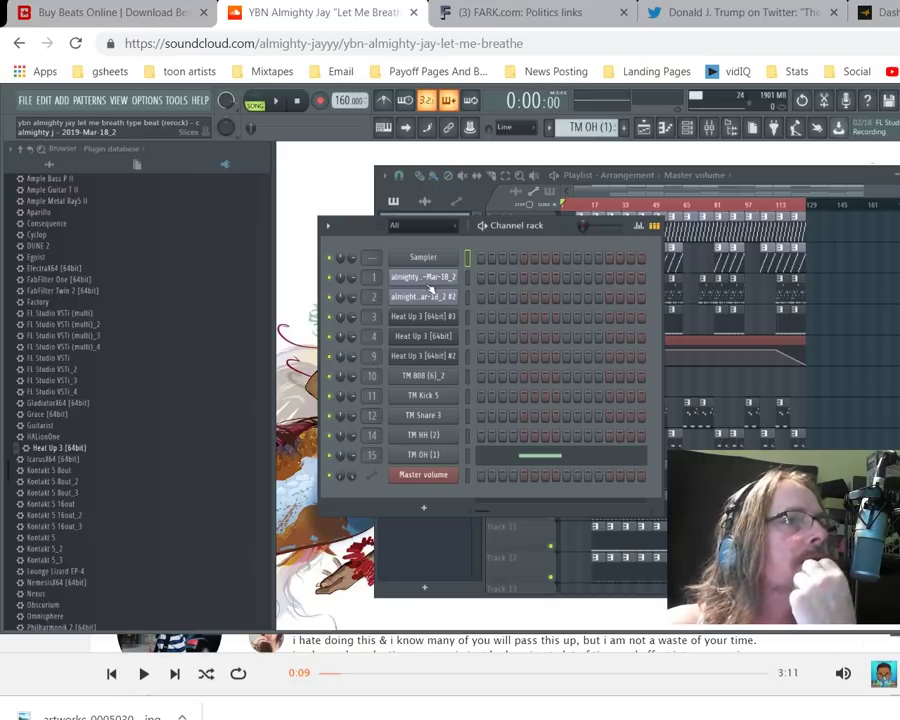
scroll(583, 127, up, 4)
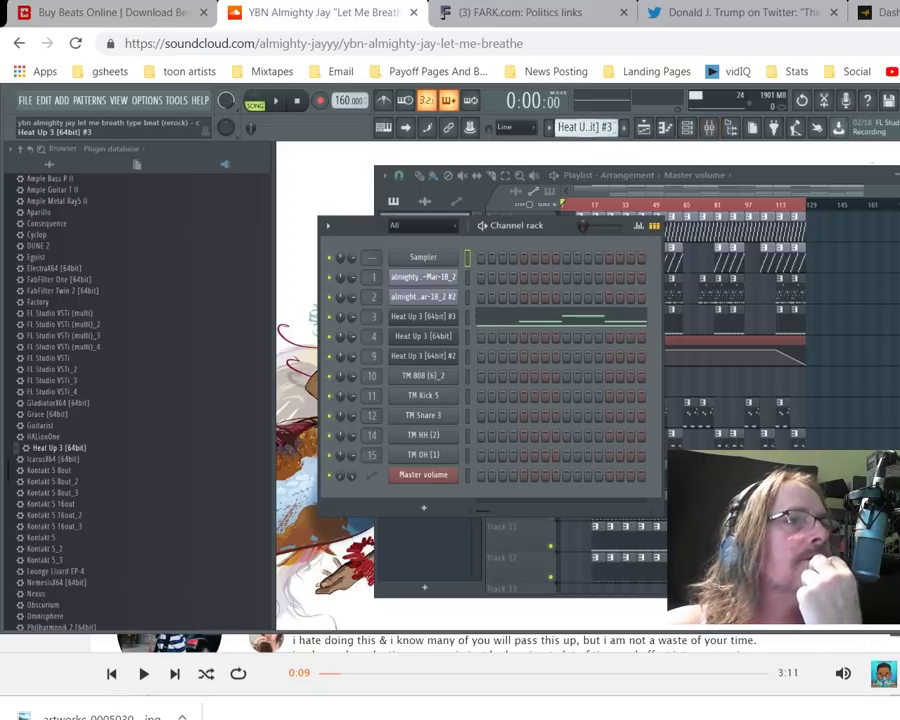
scroll(583, 127, up, 1)
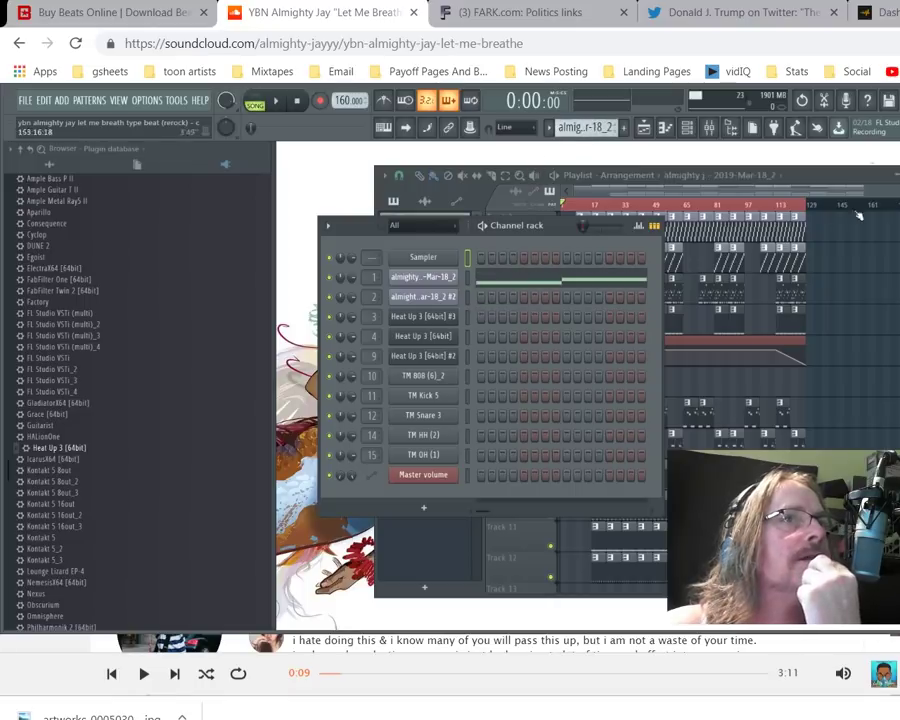
click(831, 178)
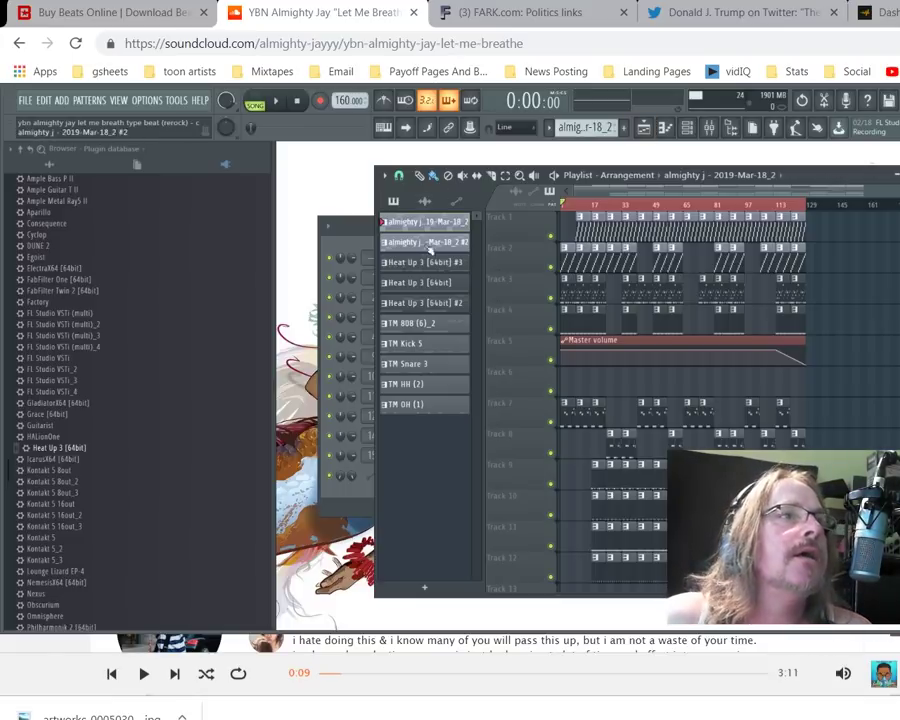
click(345, 245)
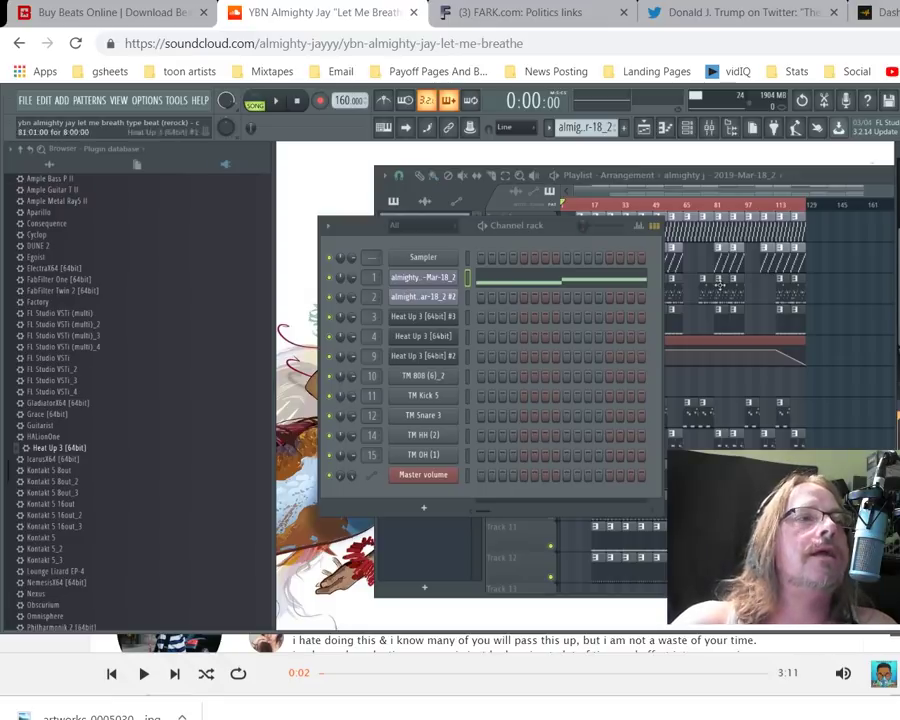
Step: Open the Heat Up 3 #3 instrument window and nudge it slightly left
click(426, 317)
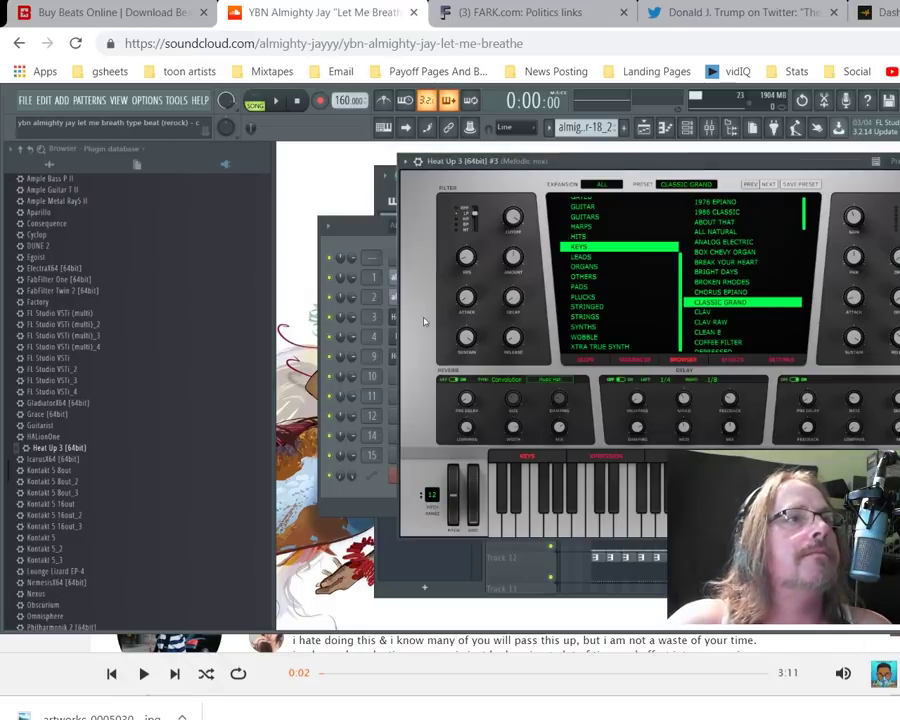
drag(680, 176, 617, 180)
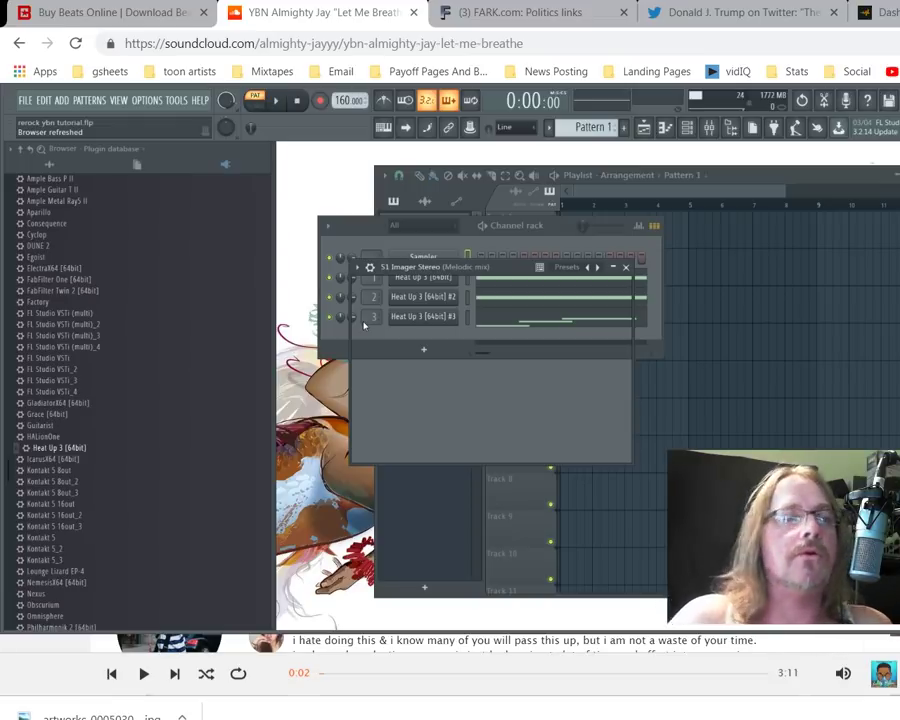
Step: Close the S1 Imager, reposition the Heat Up 3 window, and drag a fourth Heat Up 3 into the channel rack
key(Escape)
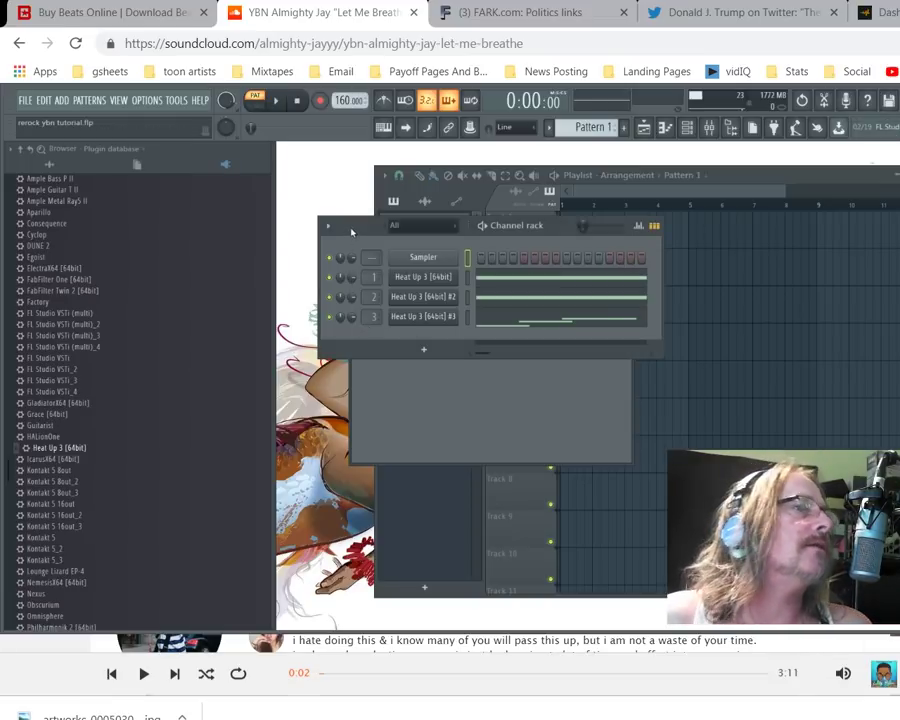
click(412, 285)
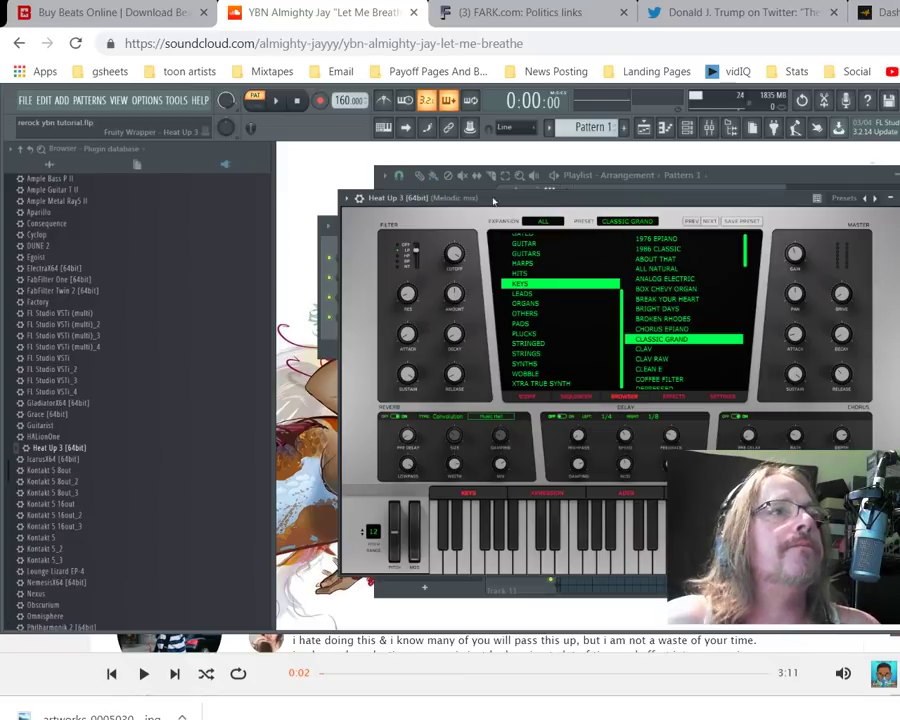
drag(494, 201, 476, 181)
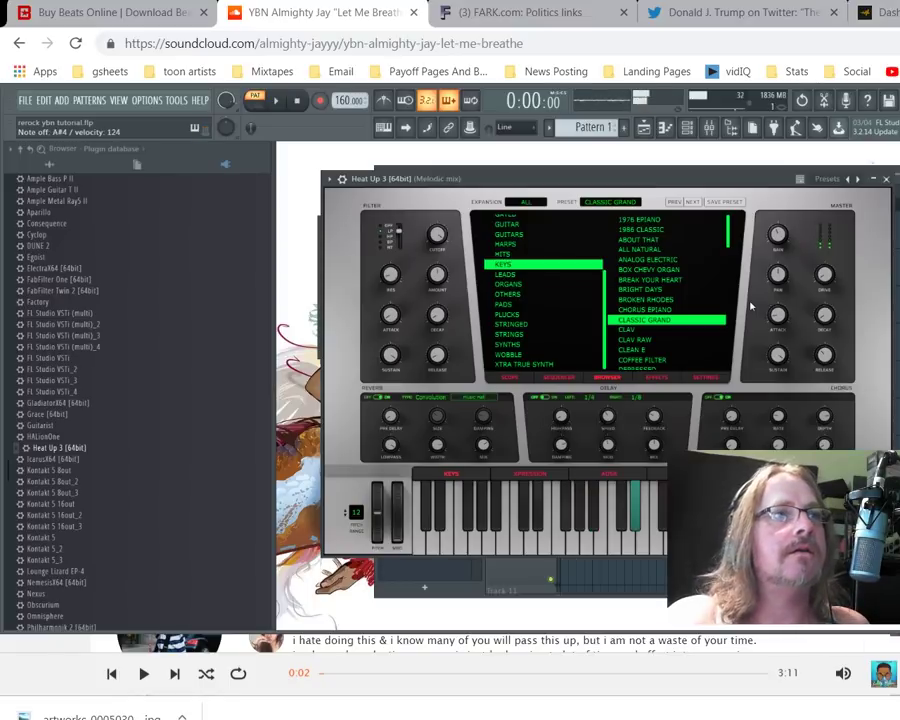
drag(533, 181, 613, 349)
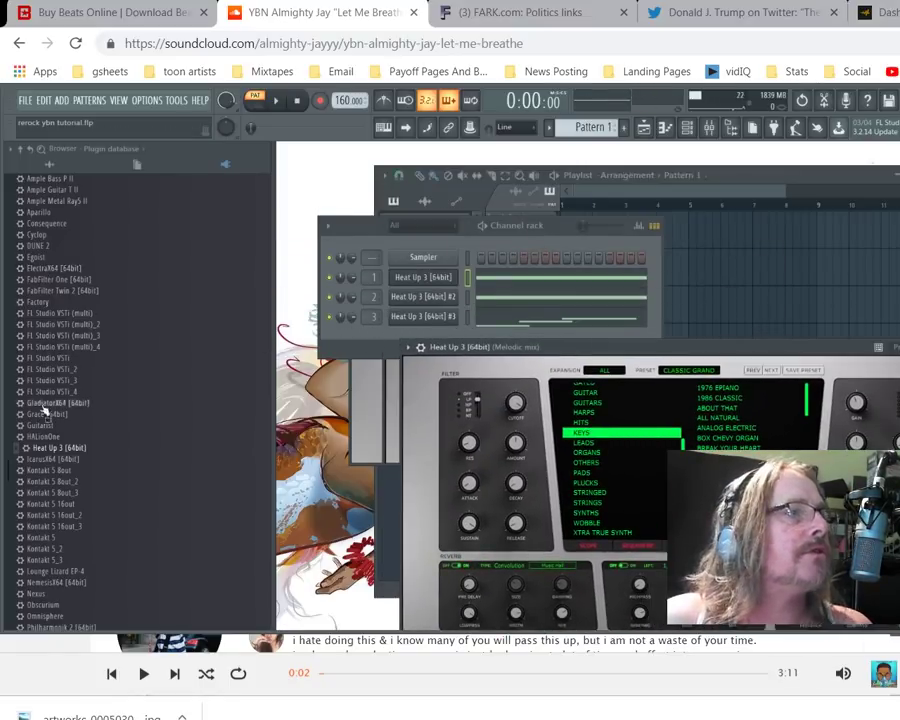
drag(90, 449, 545, 178)
Step: Load the SEQ EASY preset from ARPS & SEQS, then browse into the KEYS presets
click(462, 216)
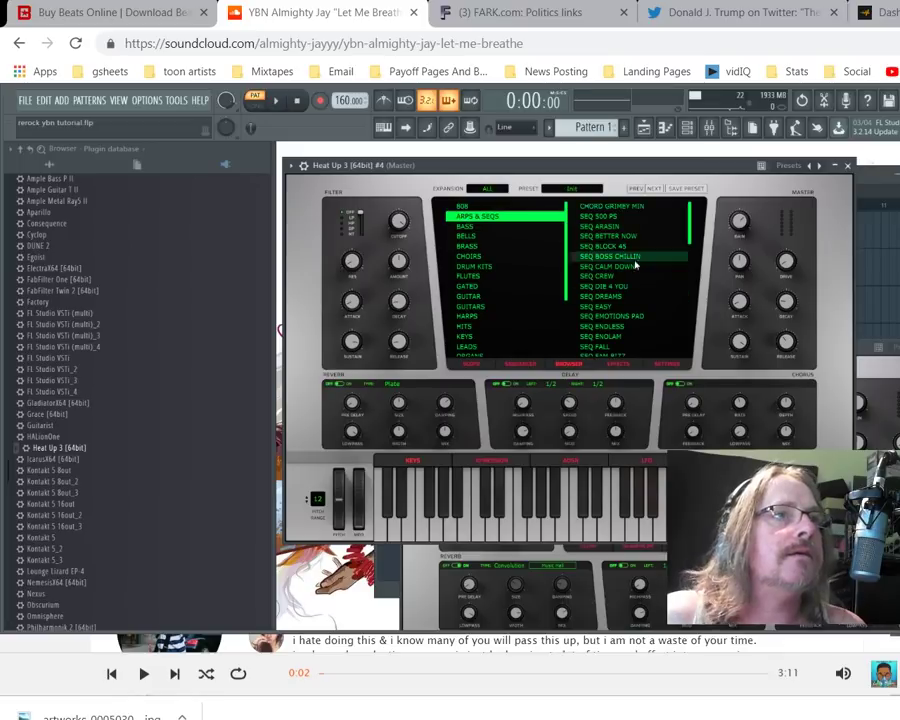
click(612, 306)
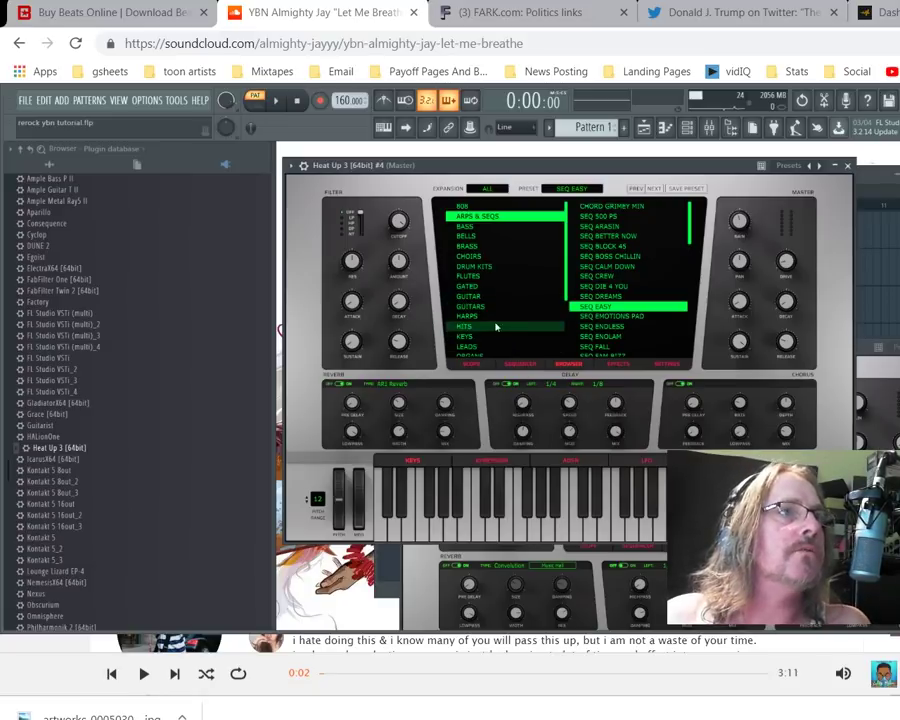
click(468, 317)
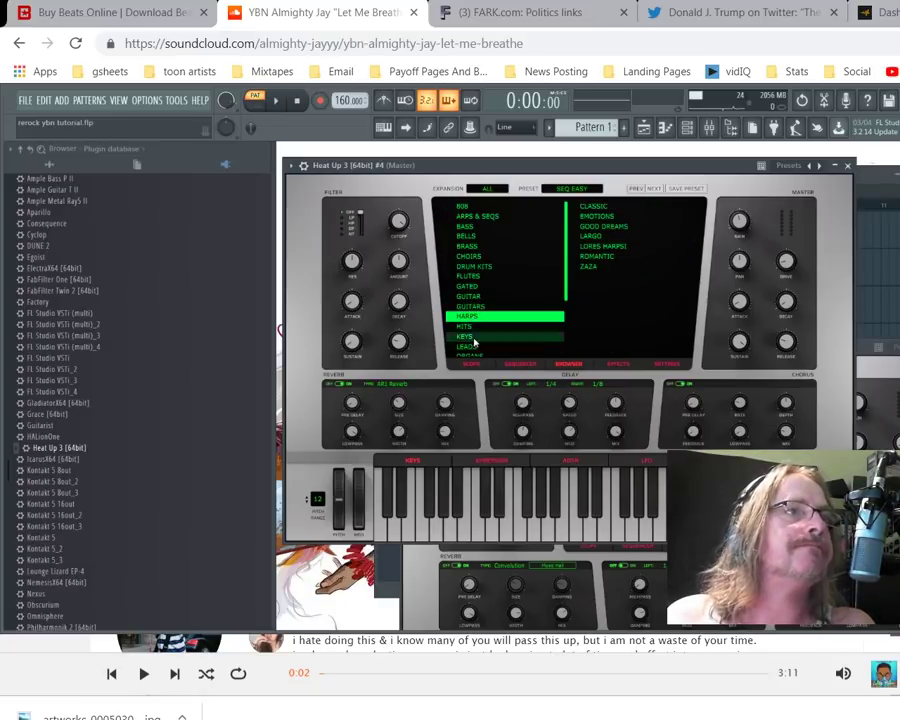
click(468, 337)
scroll(620, 330, down, 5)
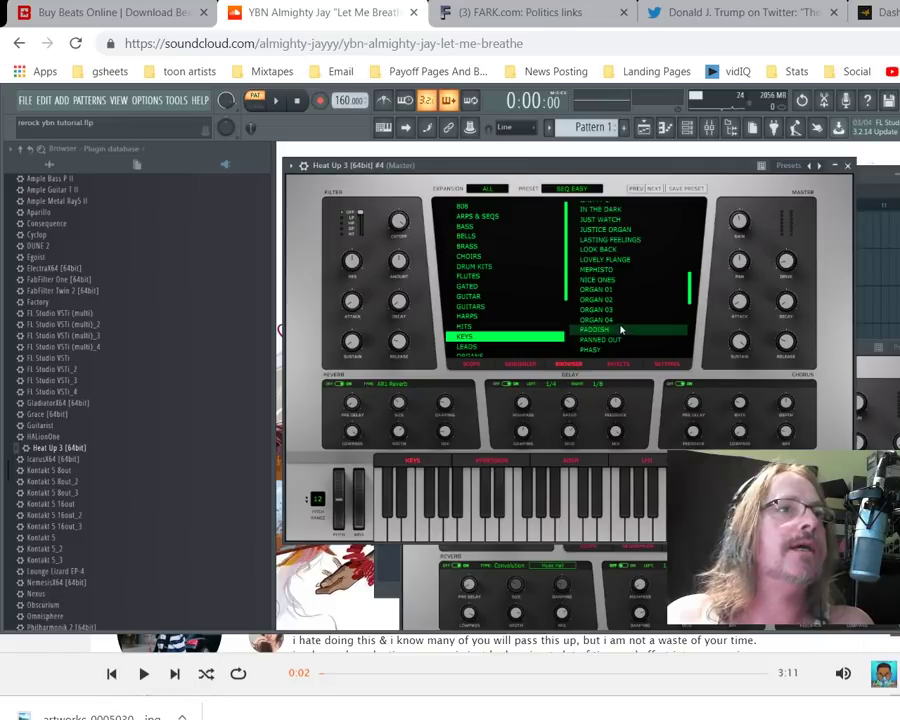
scroll(620, 328, up, 3)
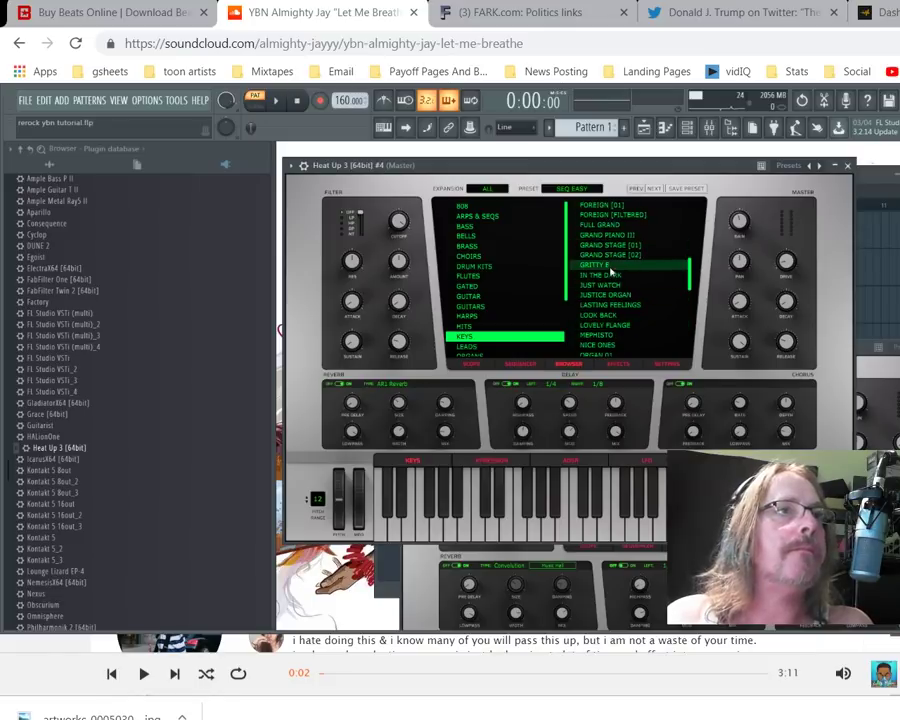
Step: Audition GRAND STAGE [02], FULL GRAND and others, settle on CLASSIC GRAND, and show the sequencer
click(610, 256)
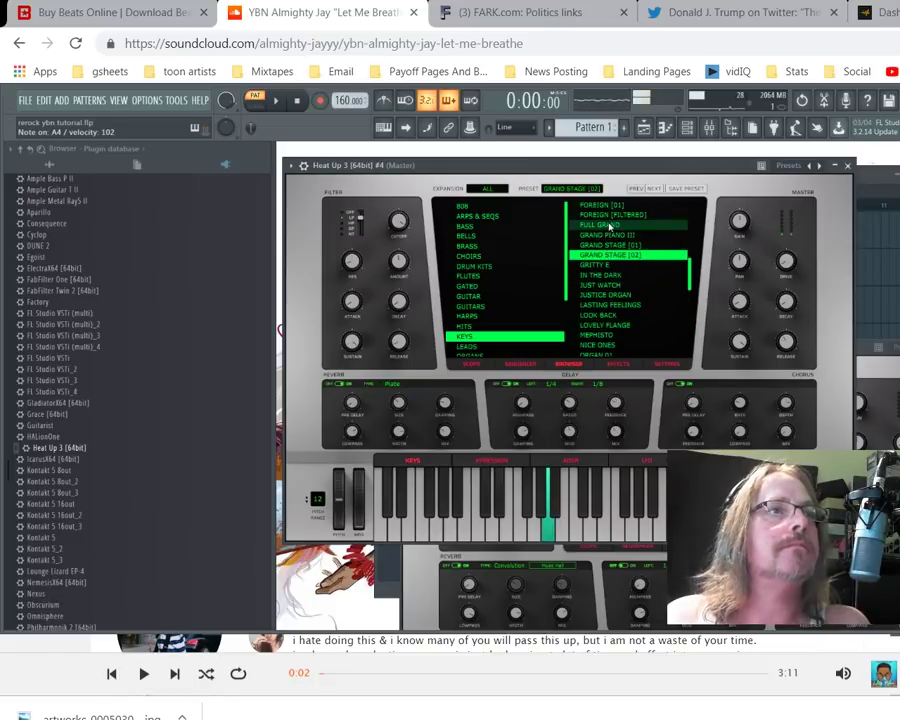
click(609, 226)
scroll(692, 250, up, 4)
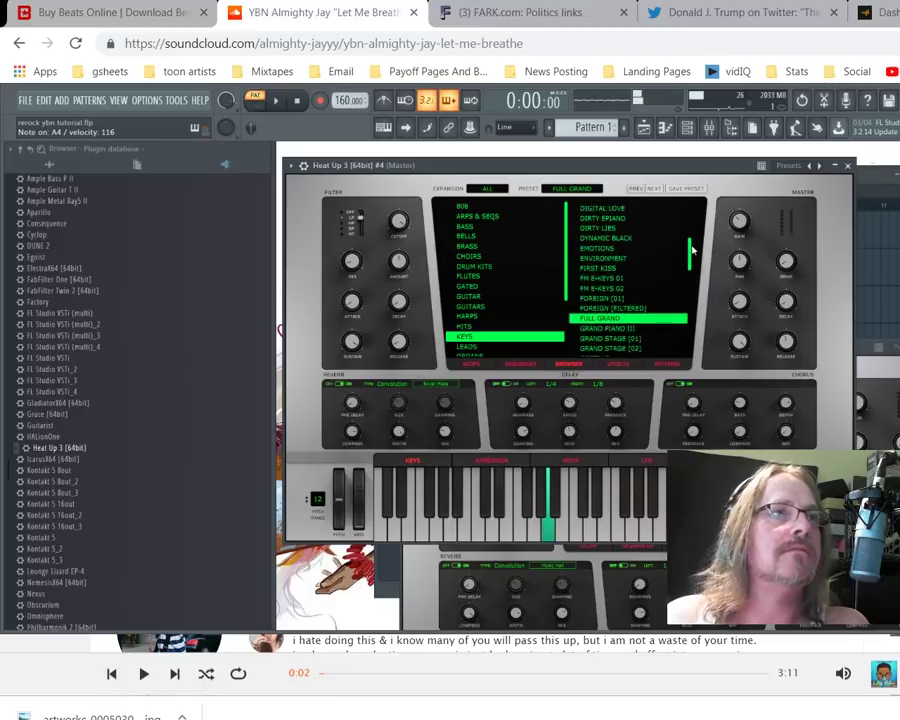
scroll(692, 245, up, 4)
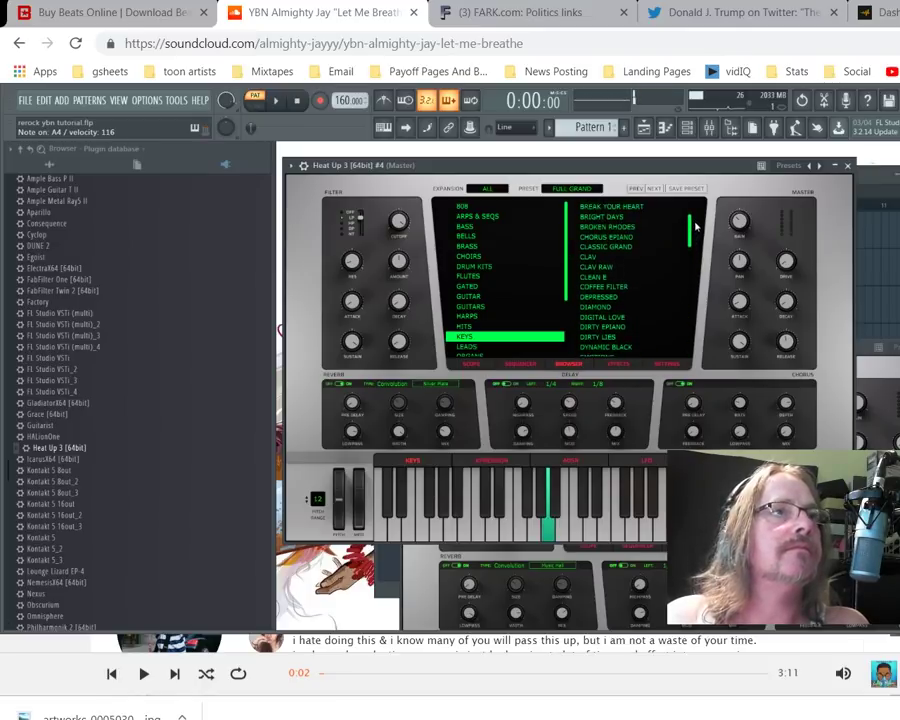
scroll(699, 223, up, 1)
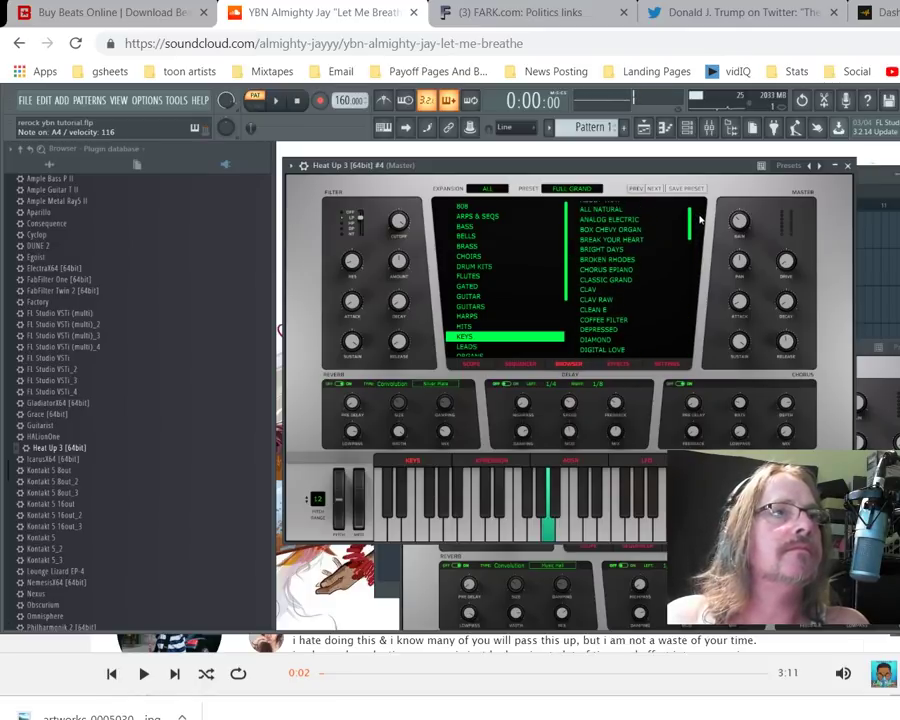
click(600, 250)
click(612, 242)
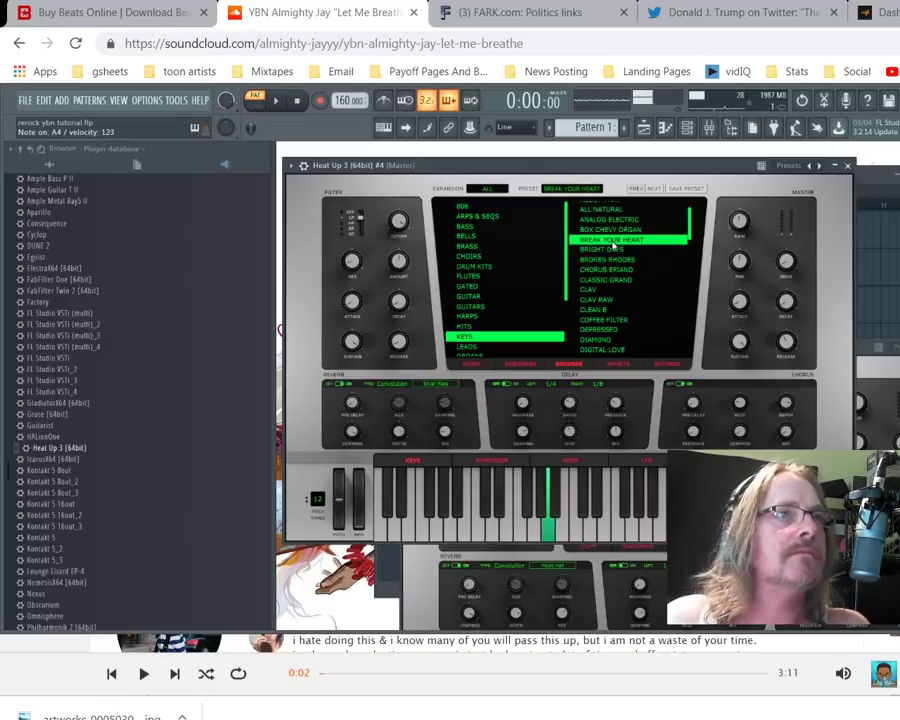
click(608, 252)
click(607, 262)
click(607, 272)
click(606, 282)
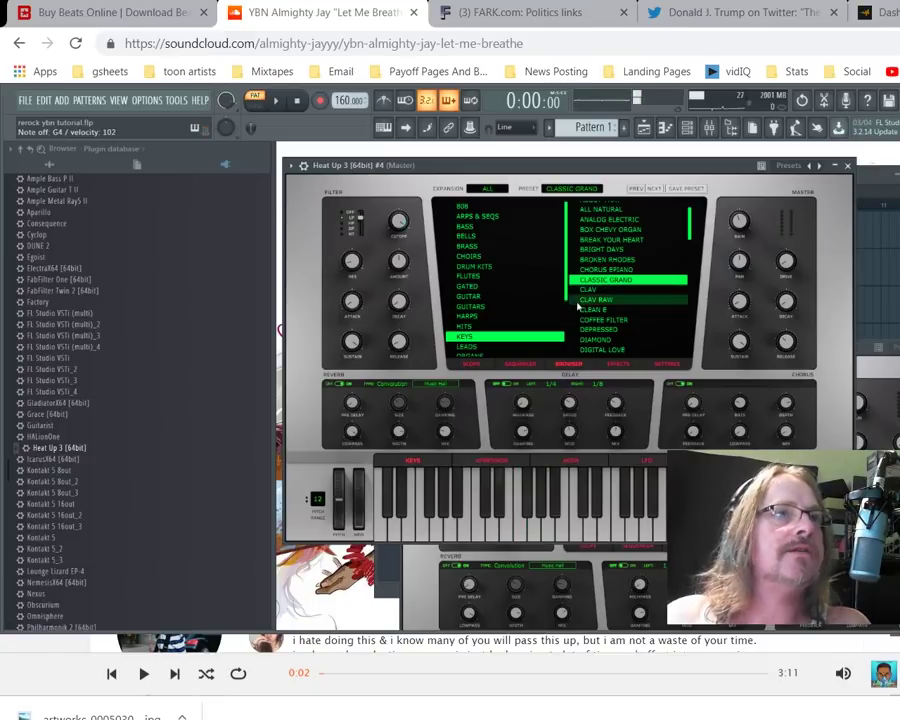
click(516, 365)
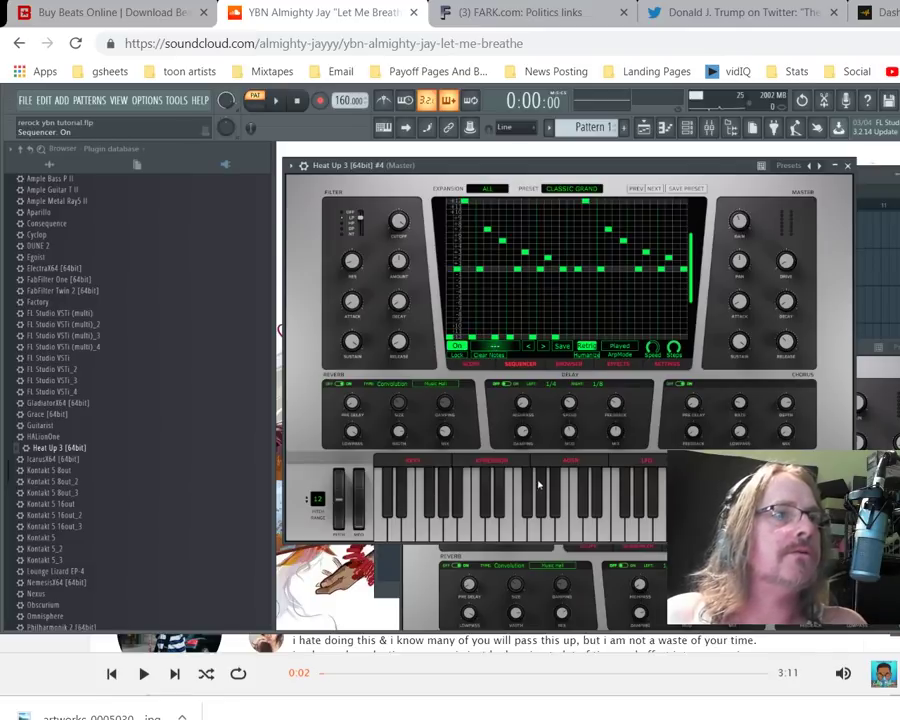
Step: Preview the pattern, then open the Heat Up 3 channel's piano roll showing its four long C6 notes
click(549, 518)
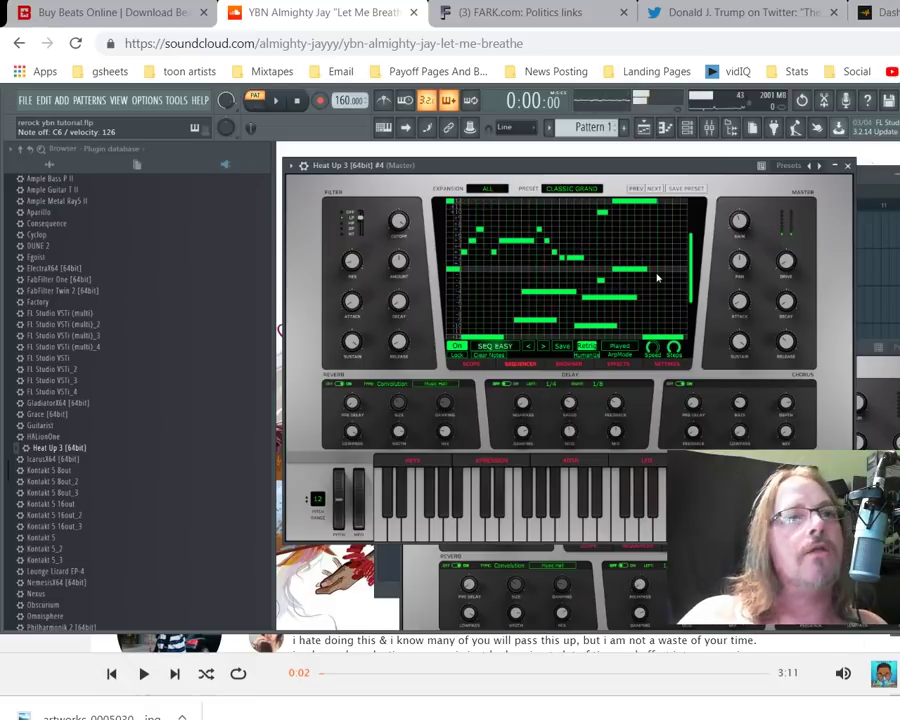
click(869, 187)
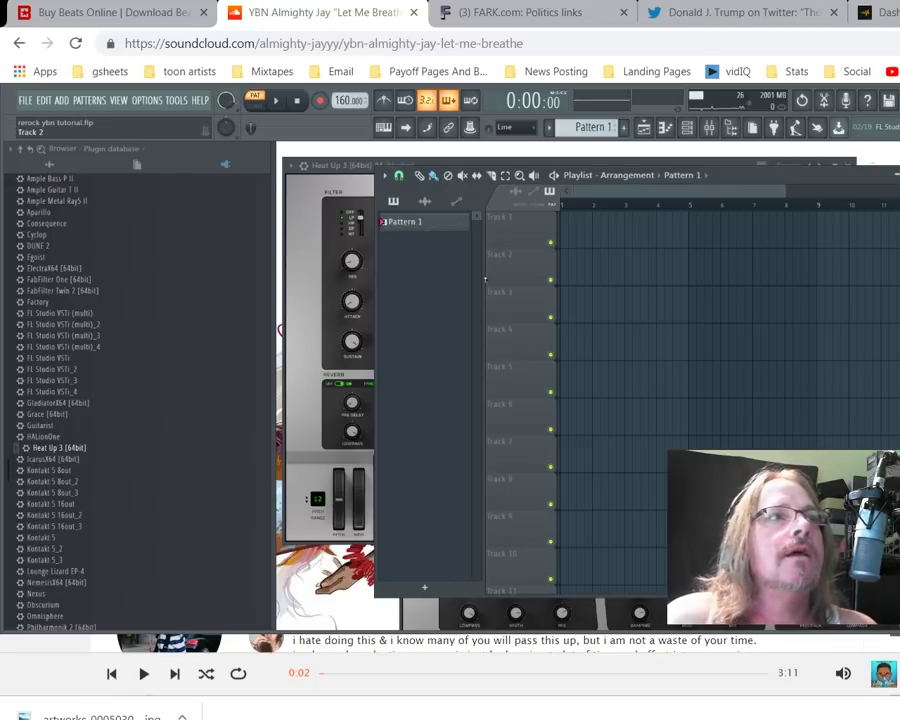
key(F6)
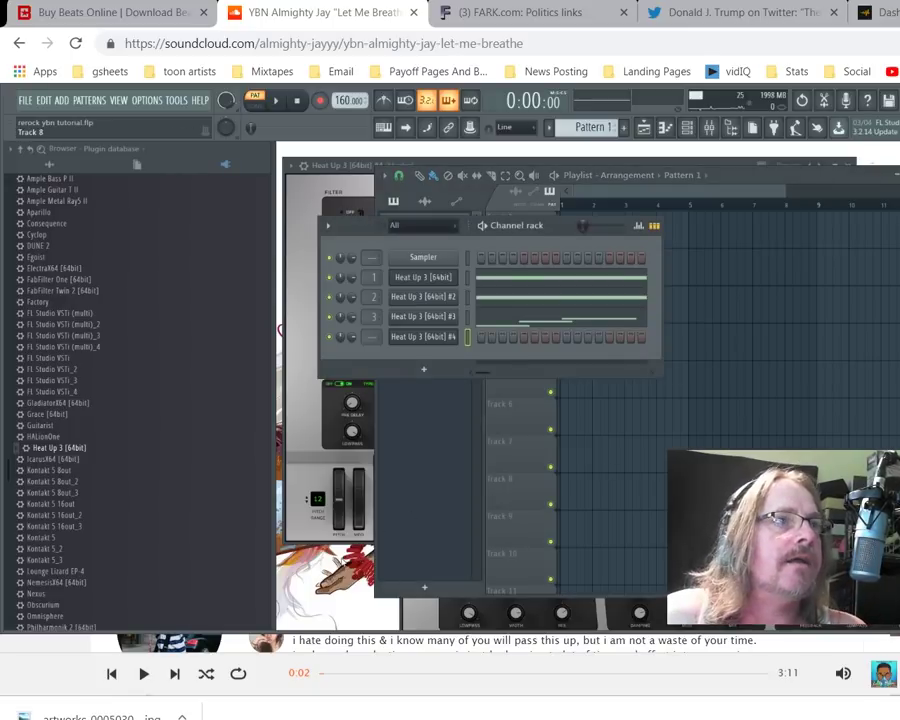
click(518, 284)
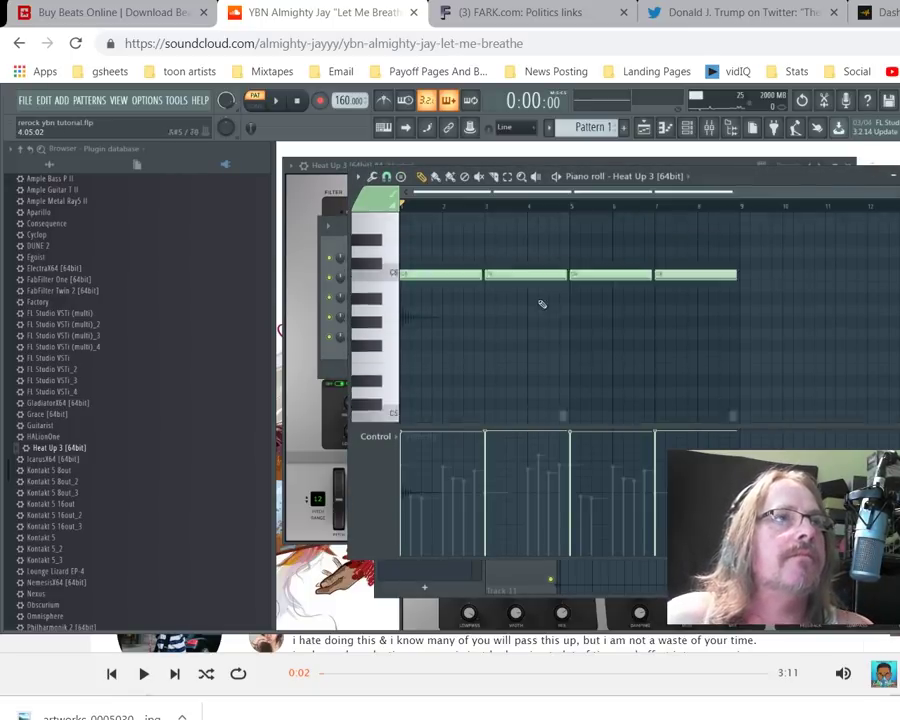
scroll(544, 305, down, 2)
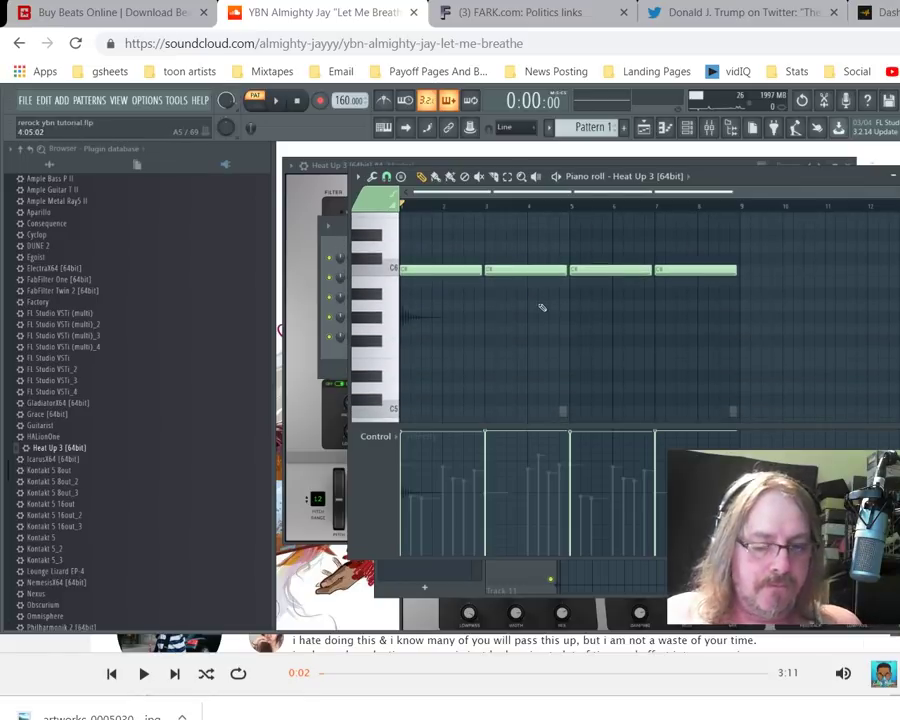
Step: In the mixer, check Melodic mix insert 1's Parametric EQ 2 and HalfTime, solo it, and start playback
key(F9)
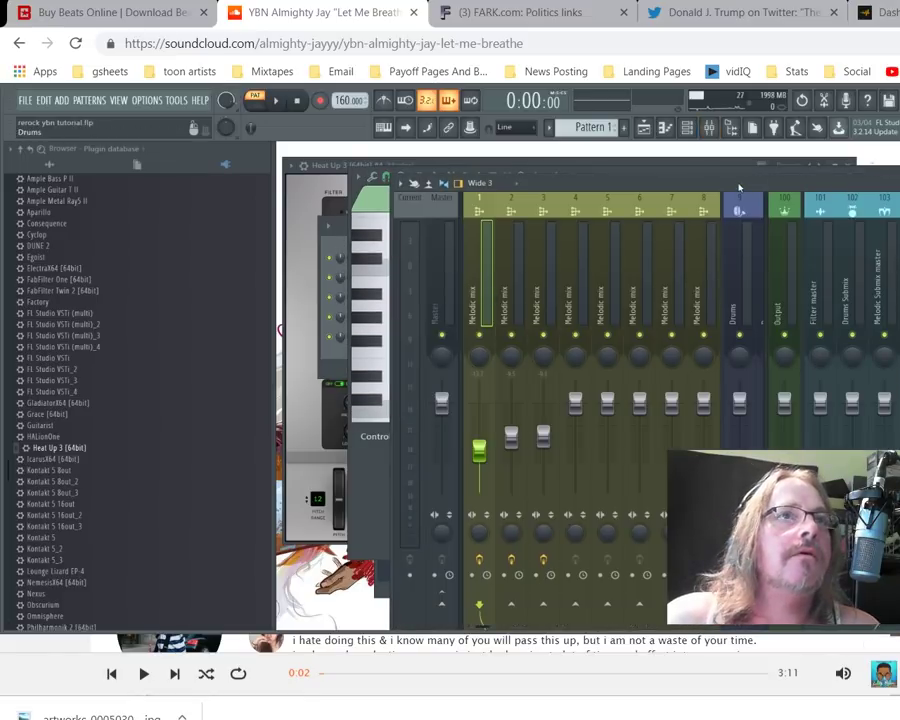
drag(739, 187, 629, 155)
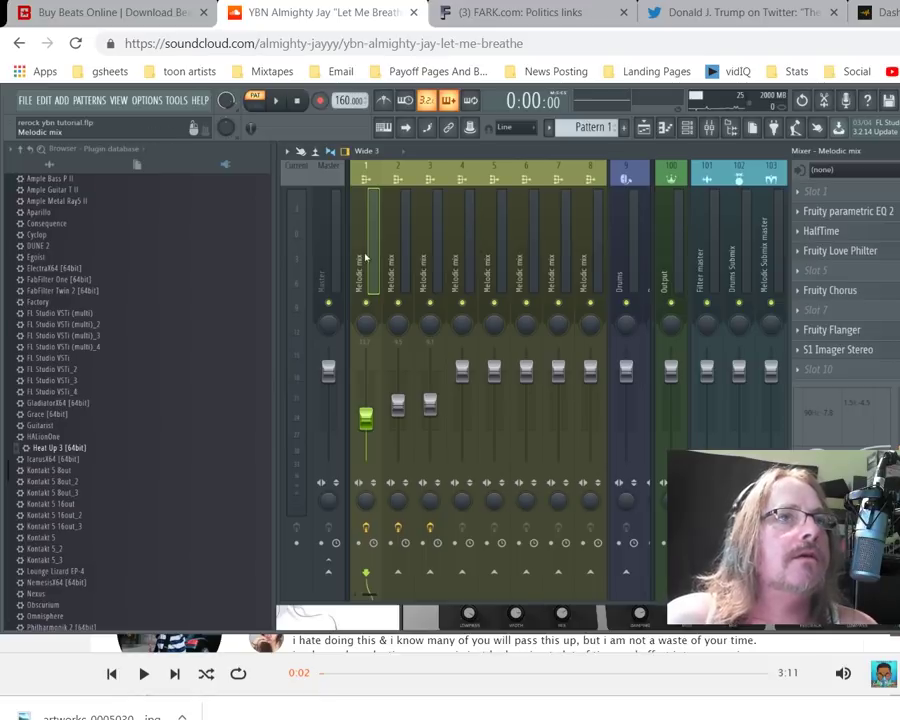
click(848, 212)
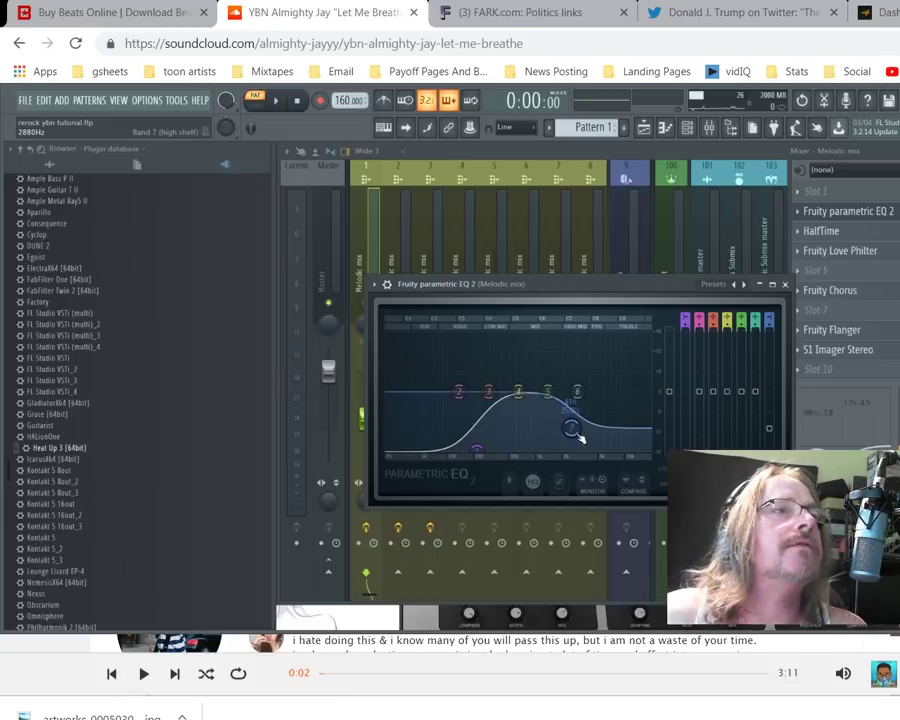
click(826, 233)
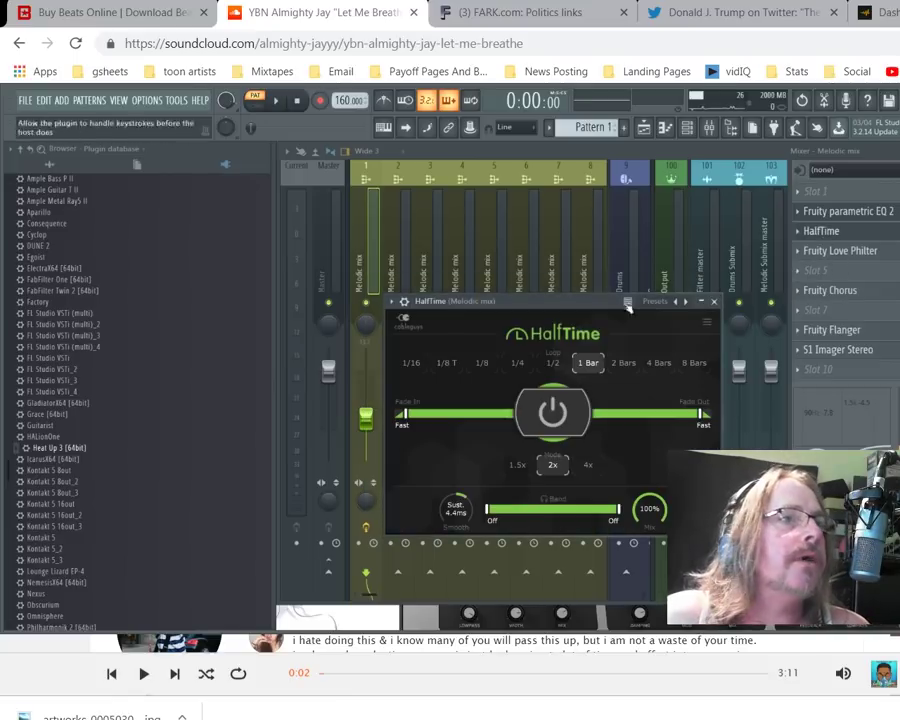
click(460, 177)
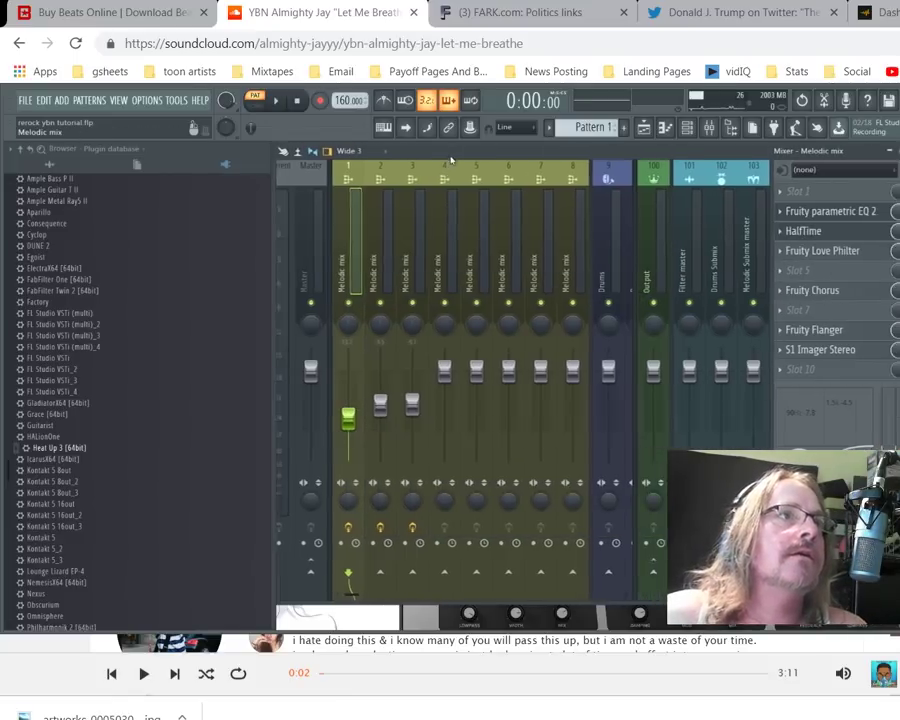
right_click(428, 328)
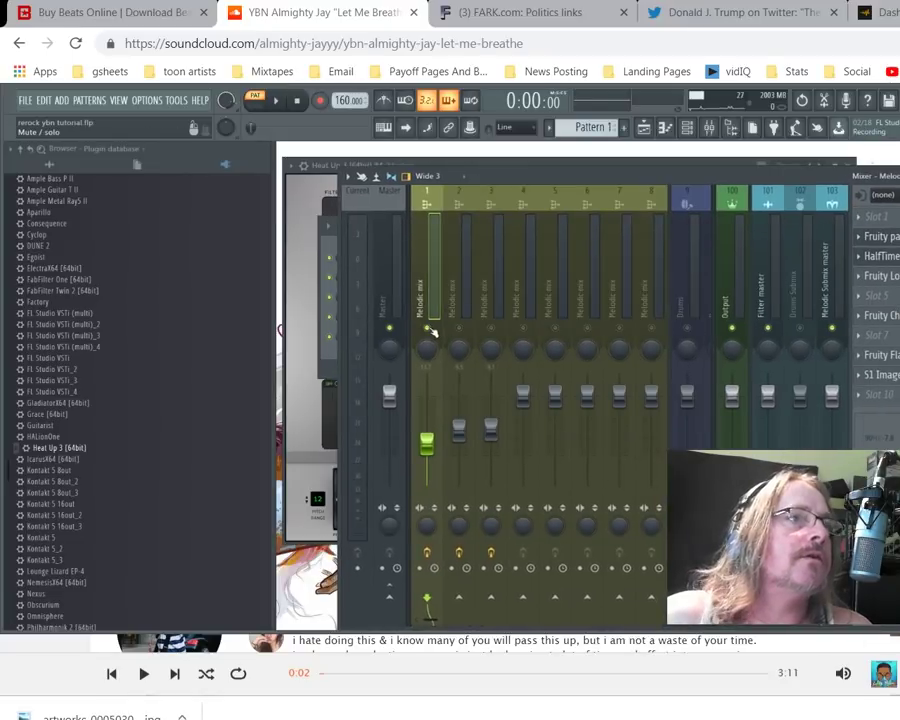
key(space)
Step: Review insert 1's Love Philter, Chorus, Flanger and S1 Imager effects, then return to the channel rack
click(870, 276)
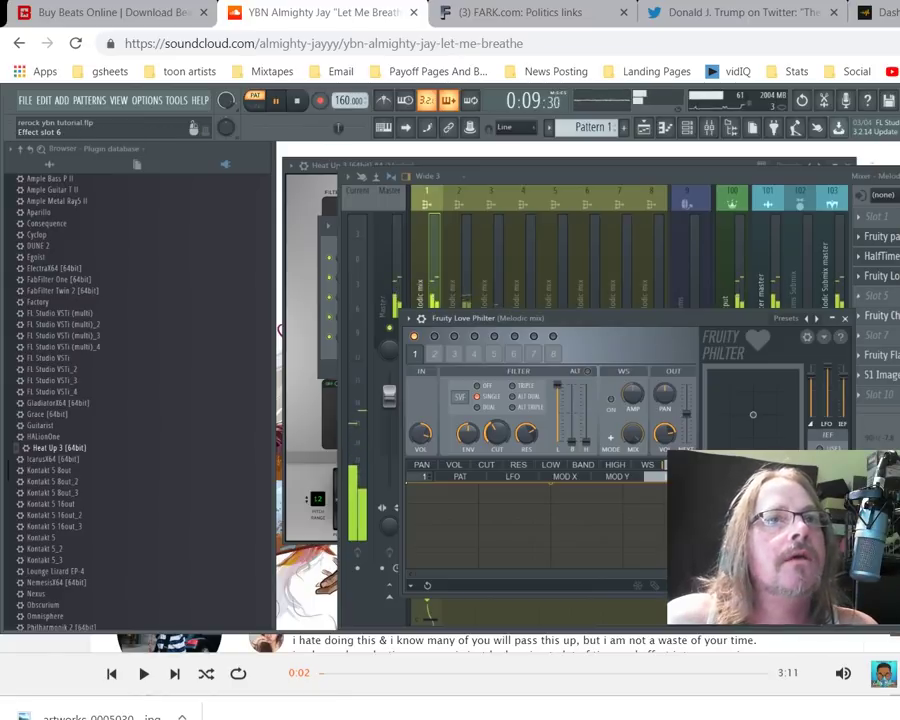
click(866, 316)
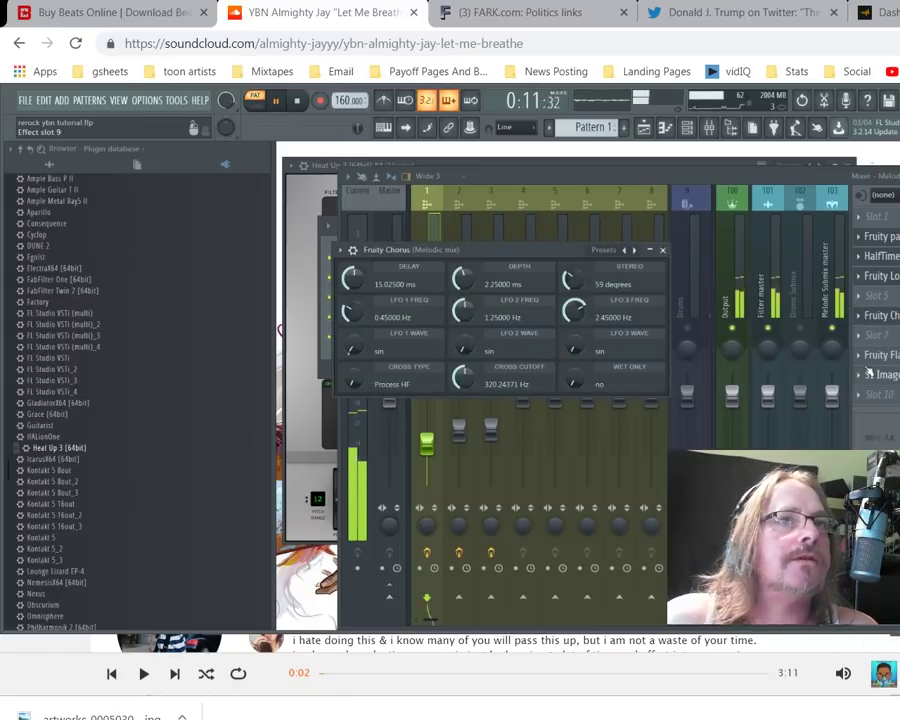
click(868, 357)
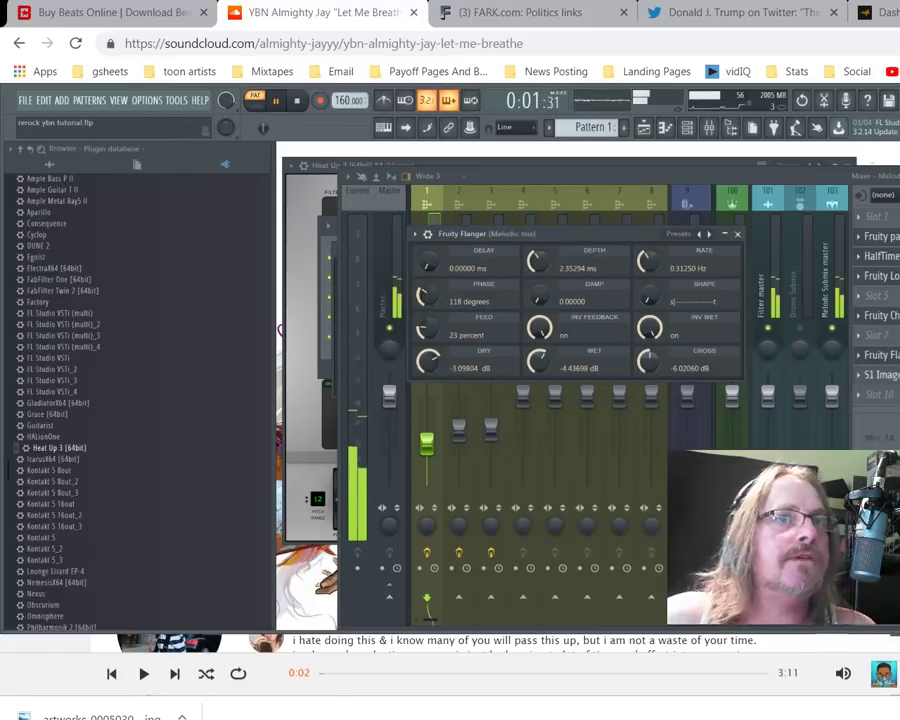
click(880, 374)
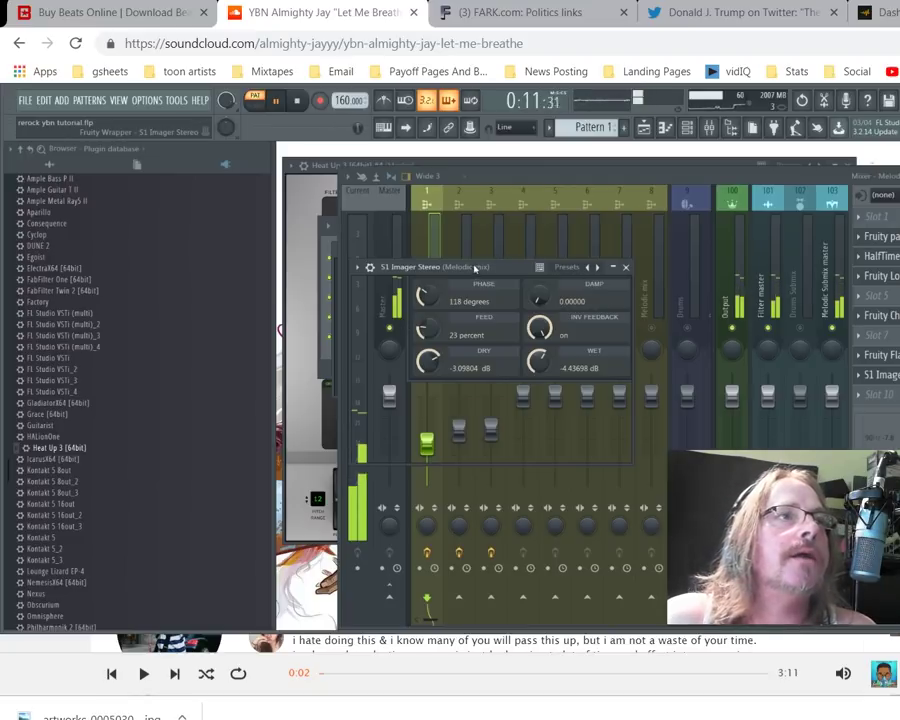
drag(470, 267, 494, 183)
click(650, 184)
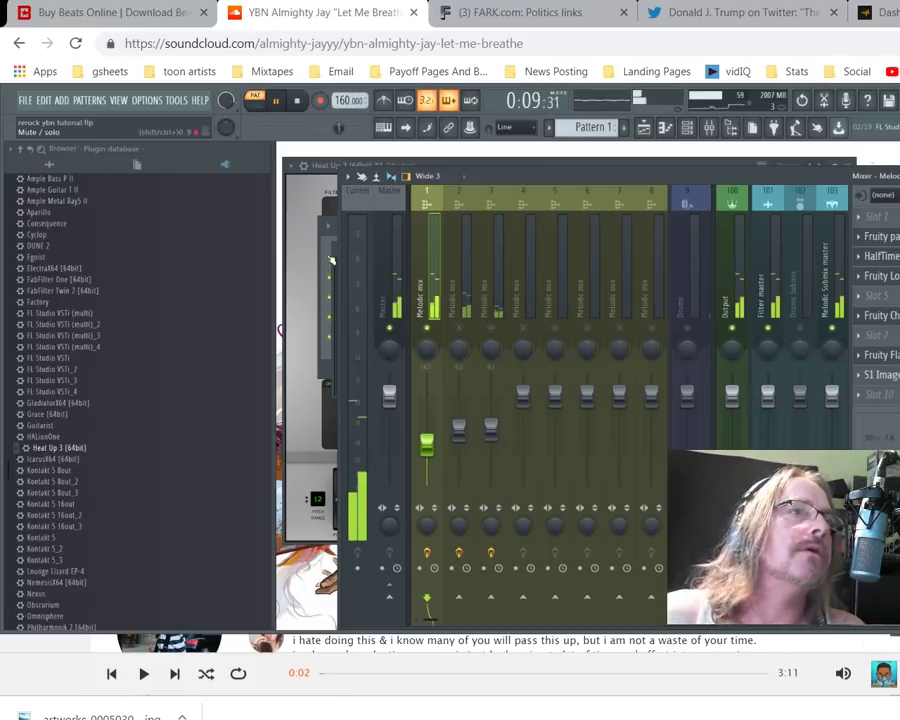
key(F6)
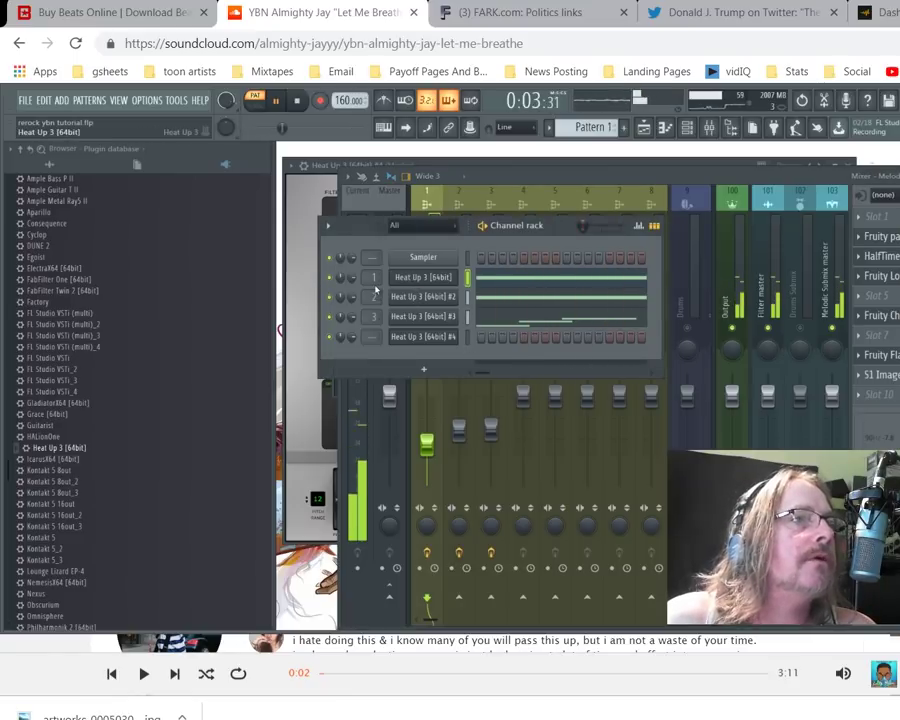
Step: On Heat Up 3 [64bit] #2's sequencer, set the Speed knob to 1/2T
click(425, 298)
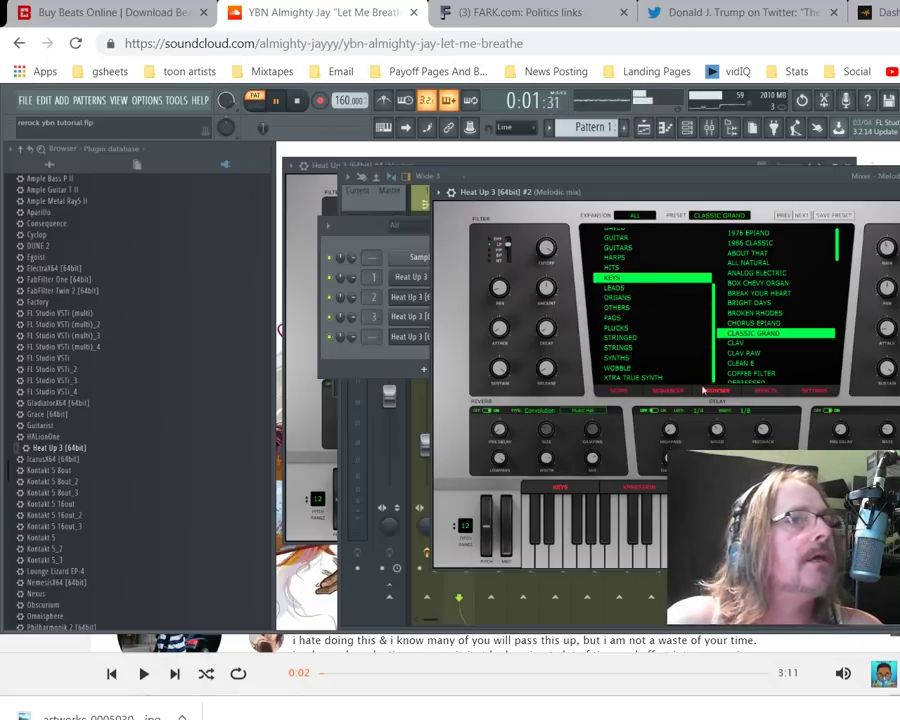
click(666, 390)
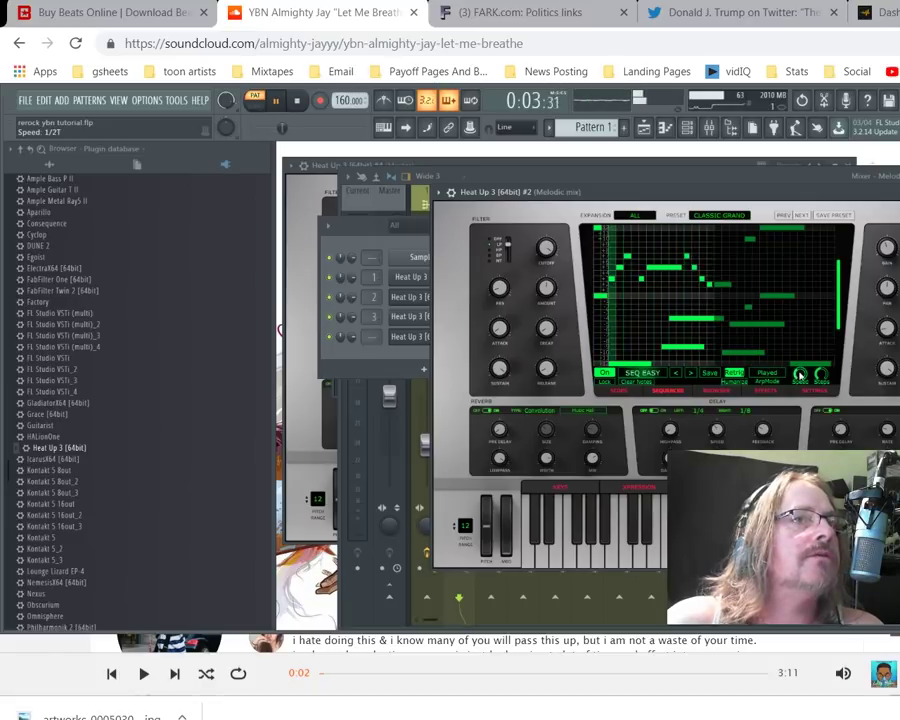
scroll(800, 378, up, 1)
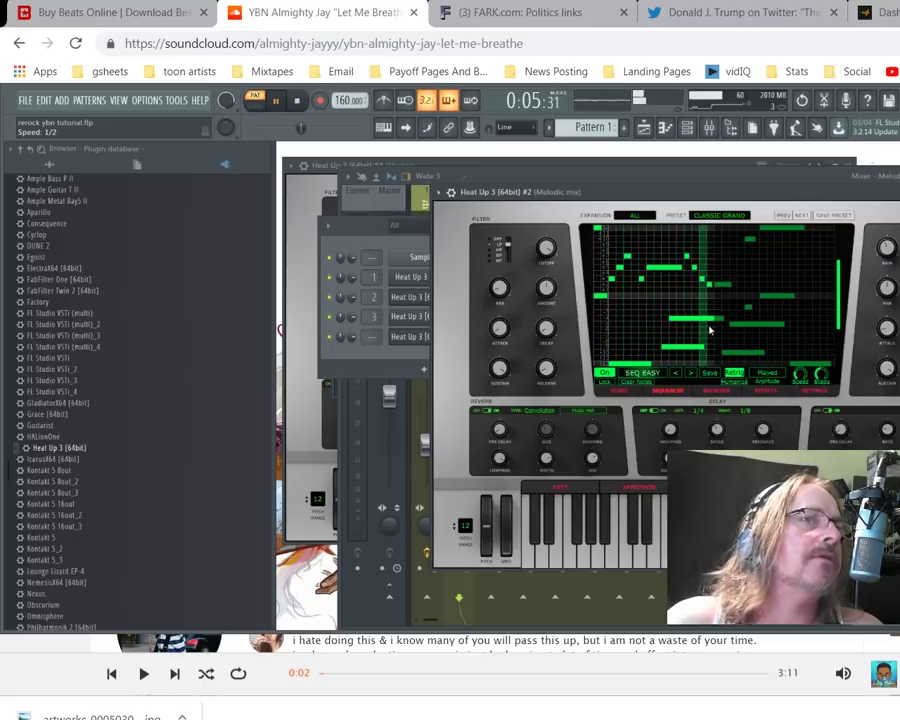
click(357, 234)
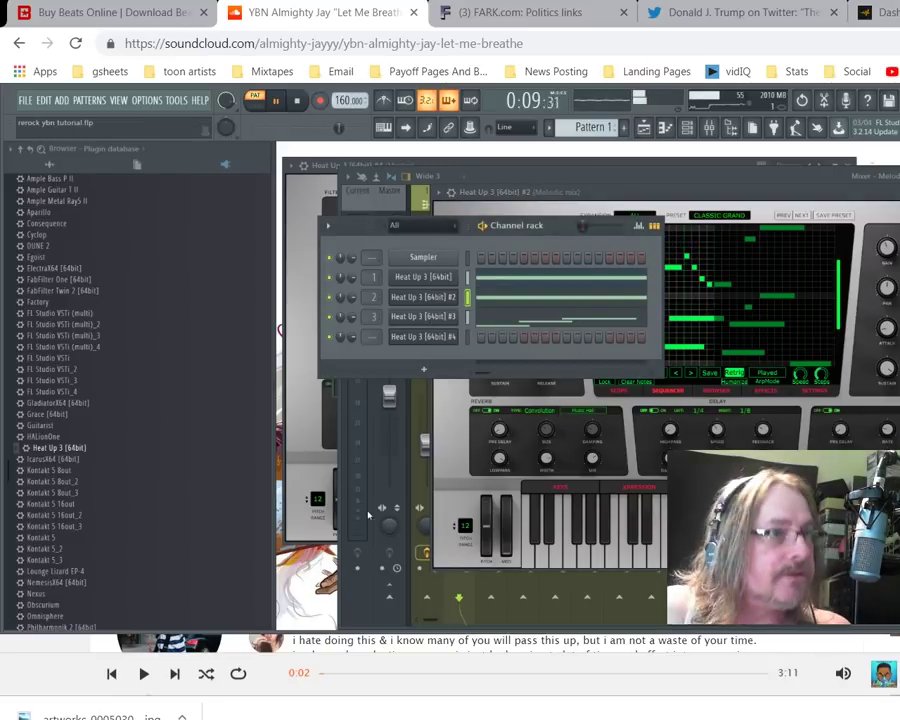
Step: Raise mixer insert 2's fader and check its HalfTime, ValhallaVintageVerb, Flanger and S1 Imager effects
click(341, 538)
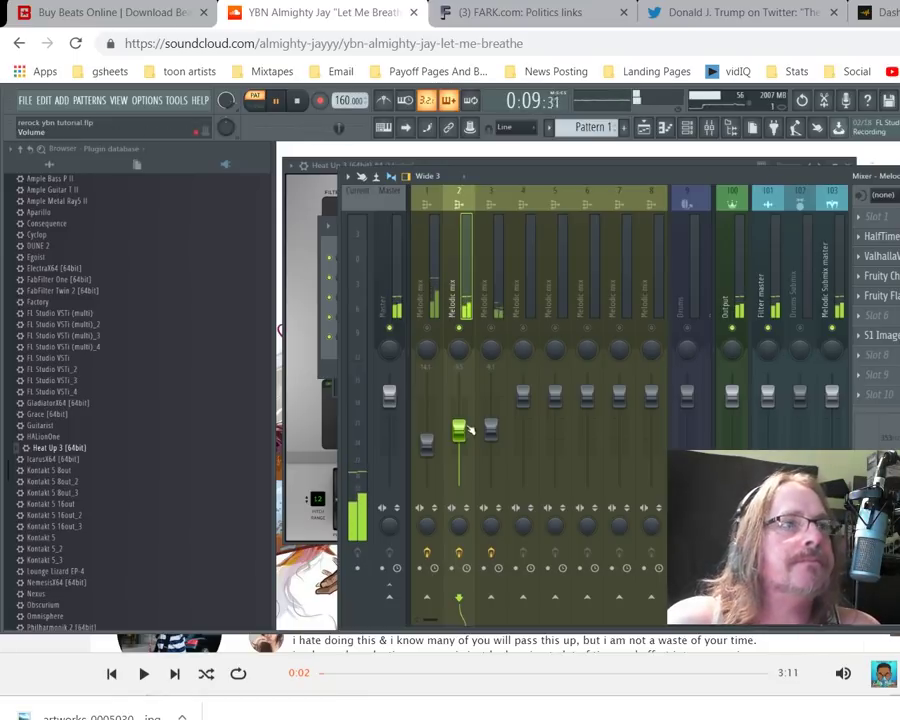
drag(463, 432, 463, 411)
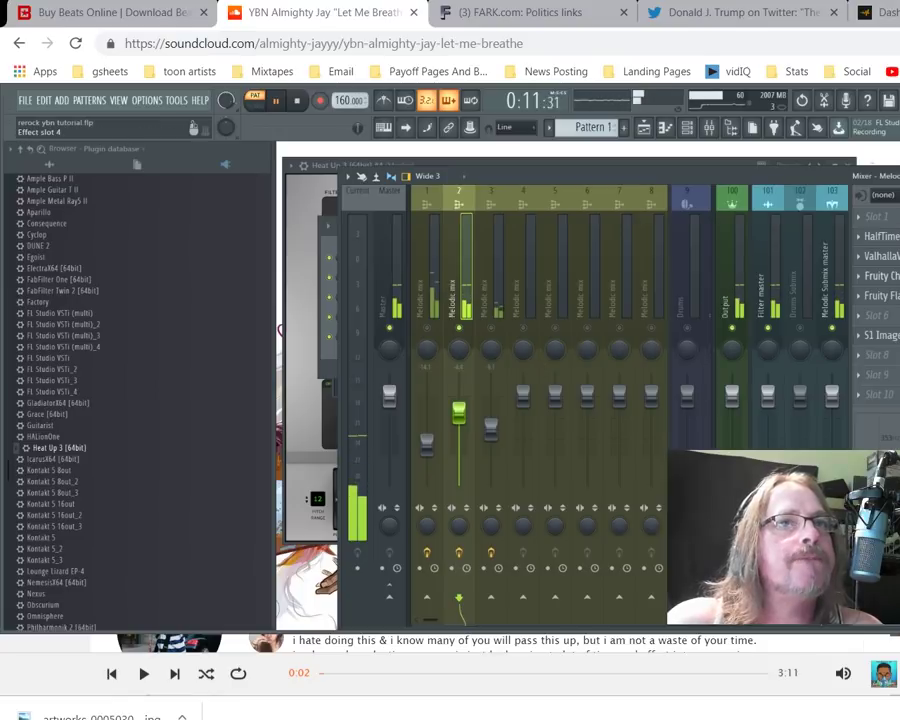
click(880, 236)
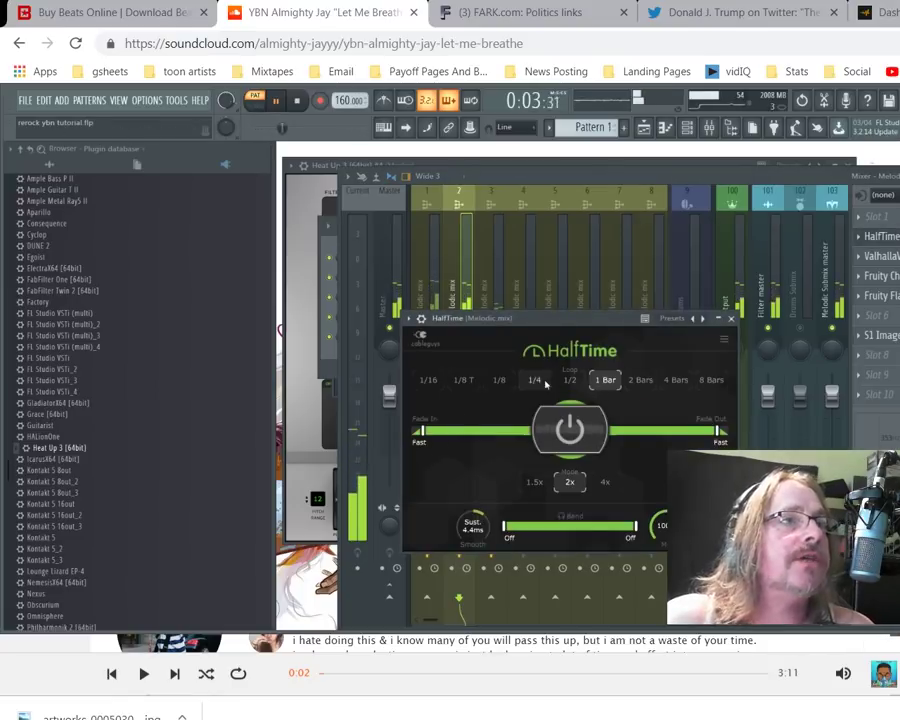
click(731, 318)
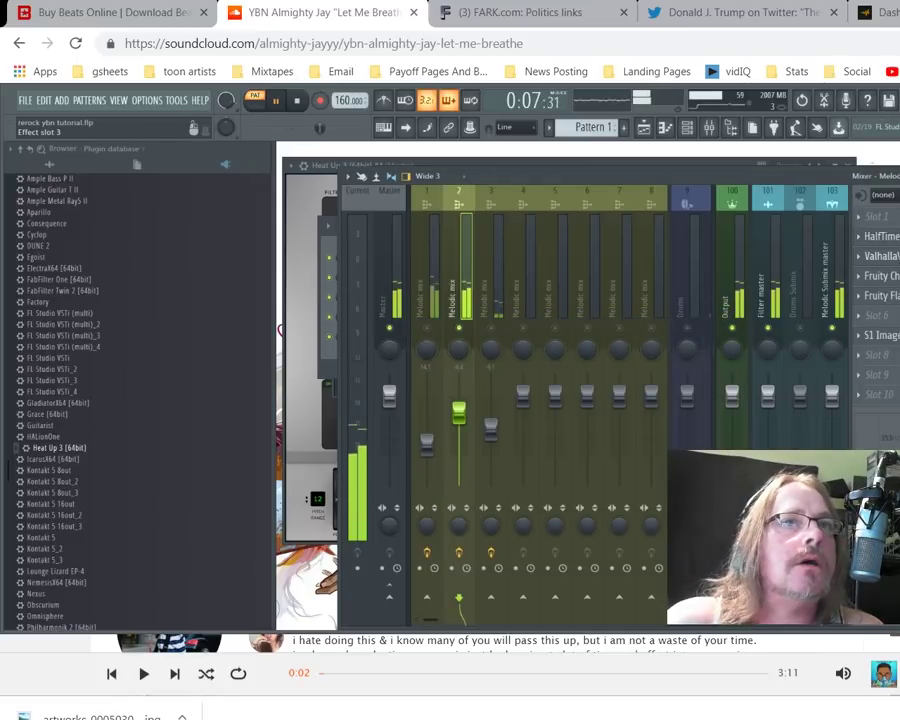
click(893, 256)
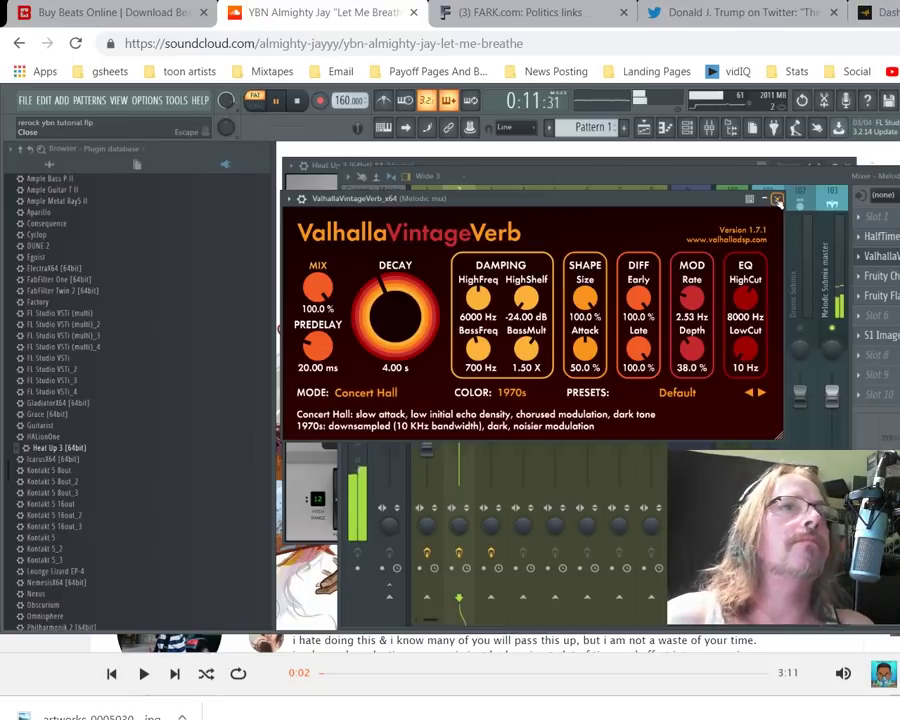
click(777, 199)
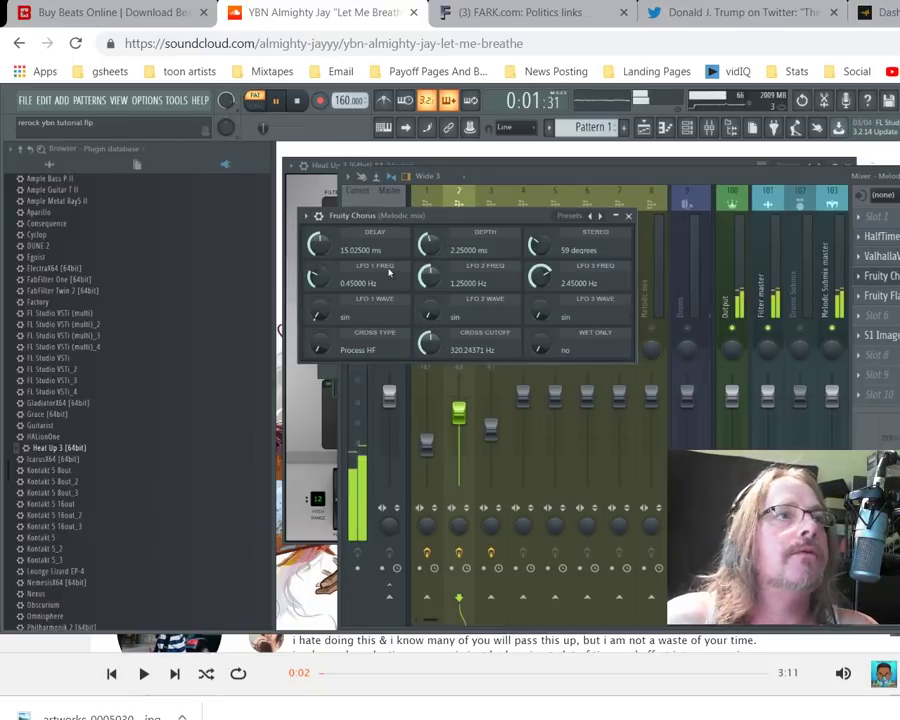
click(893, 305)
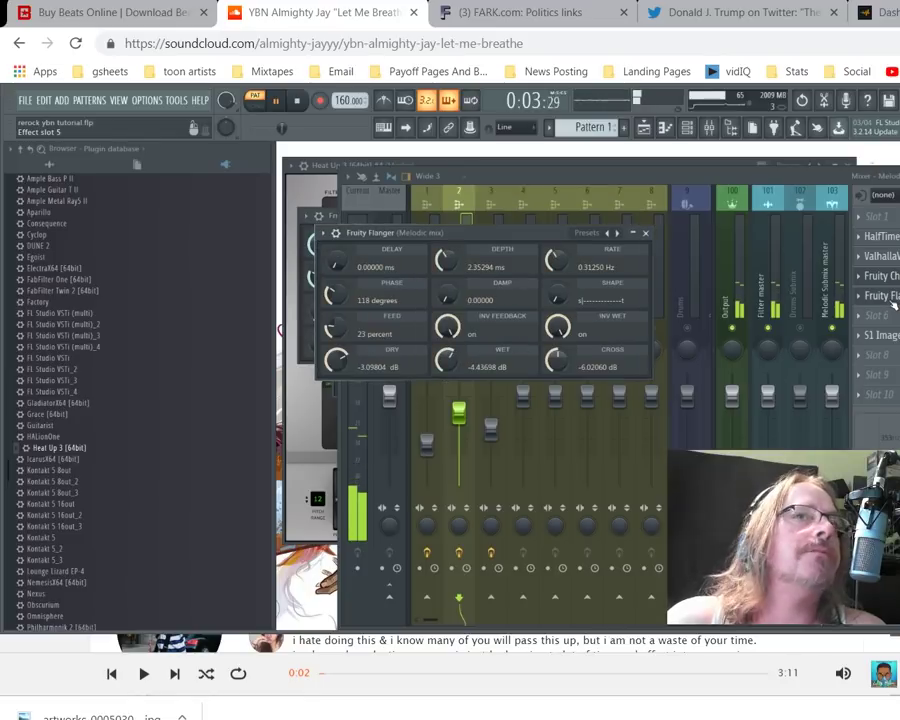
click(643, 233)
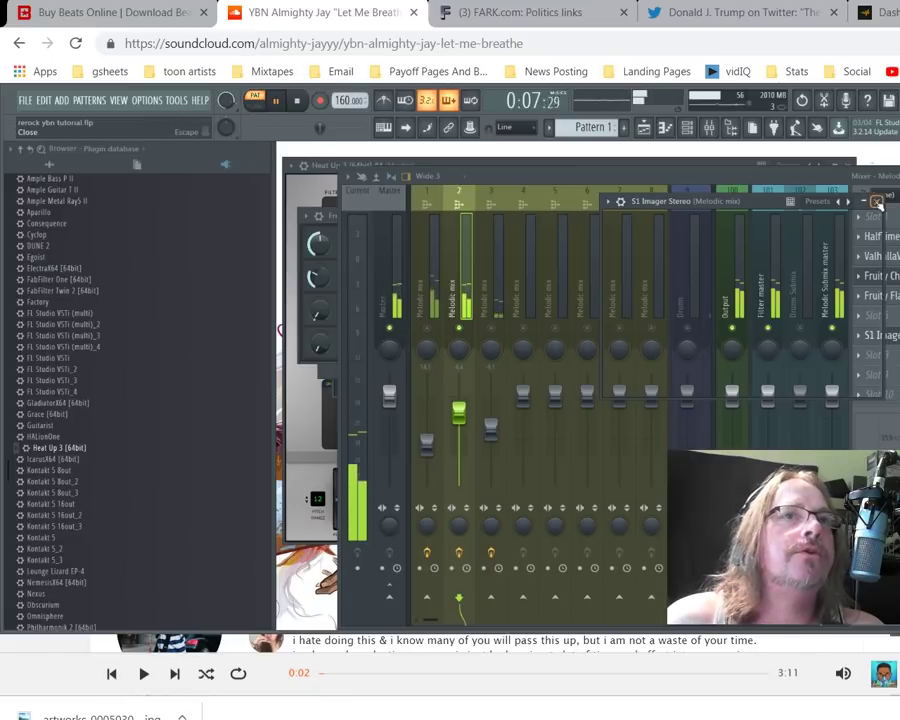
click(433, 332)
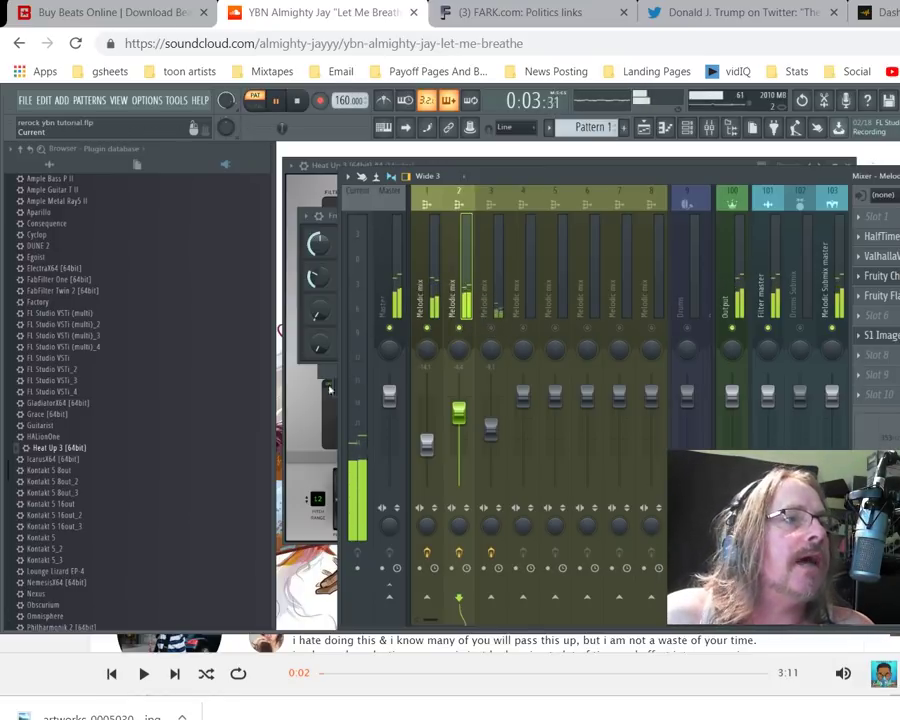
Step: Close the open plugin windows, open Heat Up 3 #3, then raise and solo mixer channel 3
drag(491, 176, 699, 157)
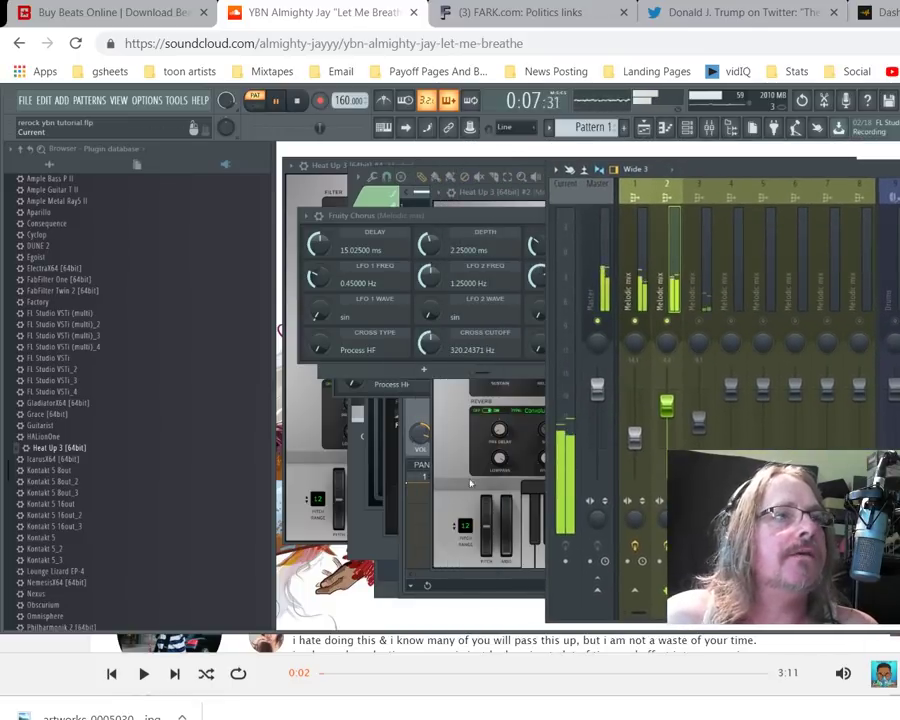
click(448, 449)
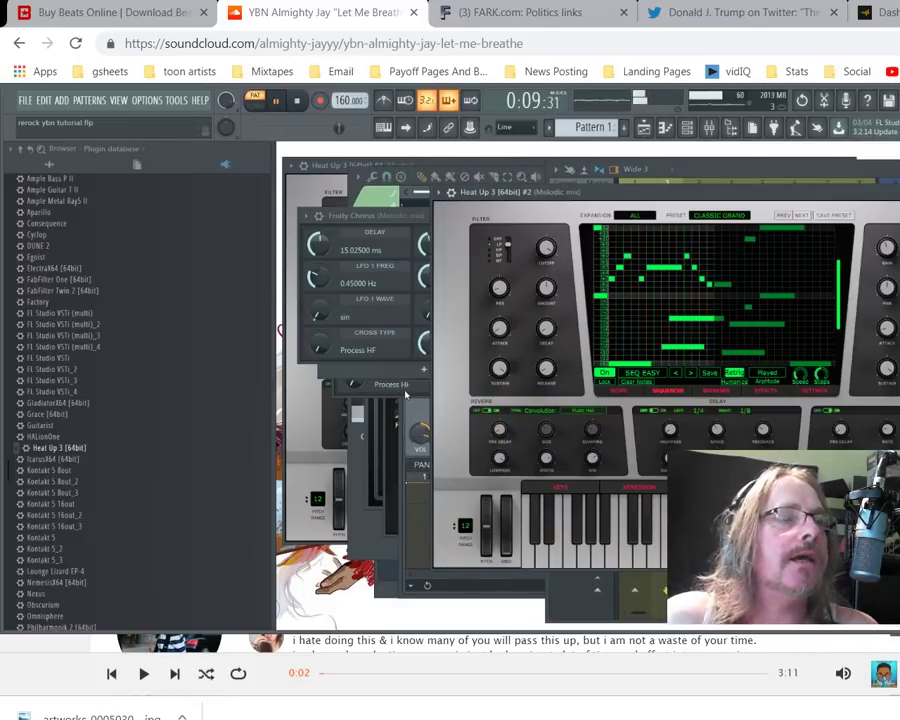
key(F12)
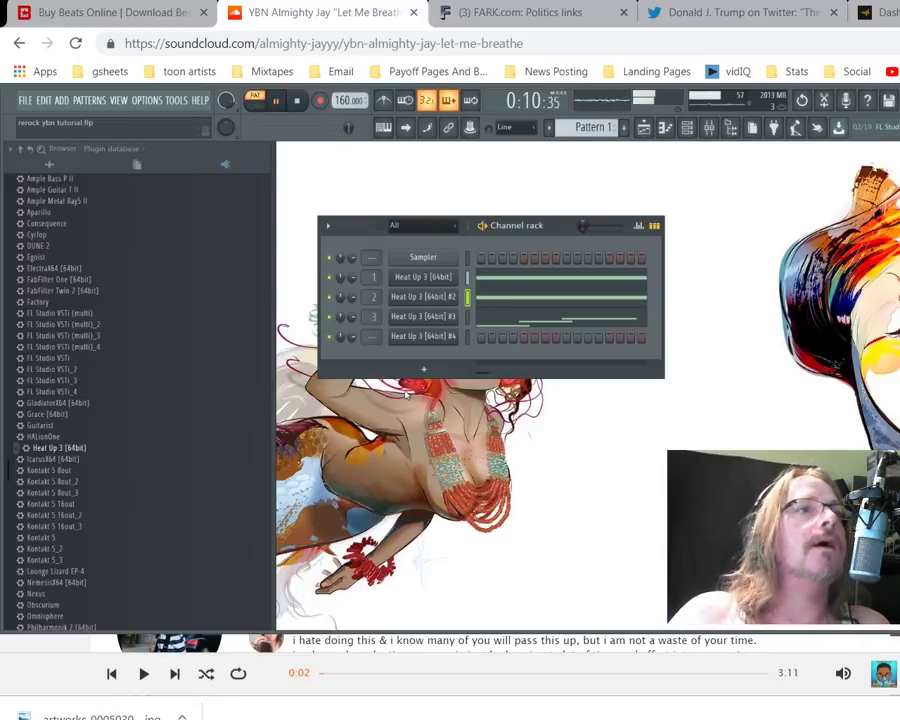
click(425, 318)
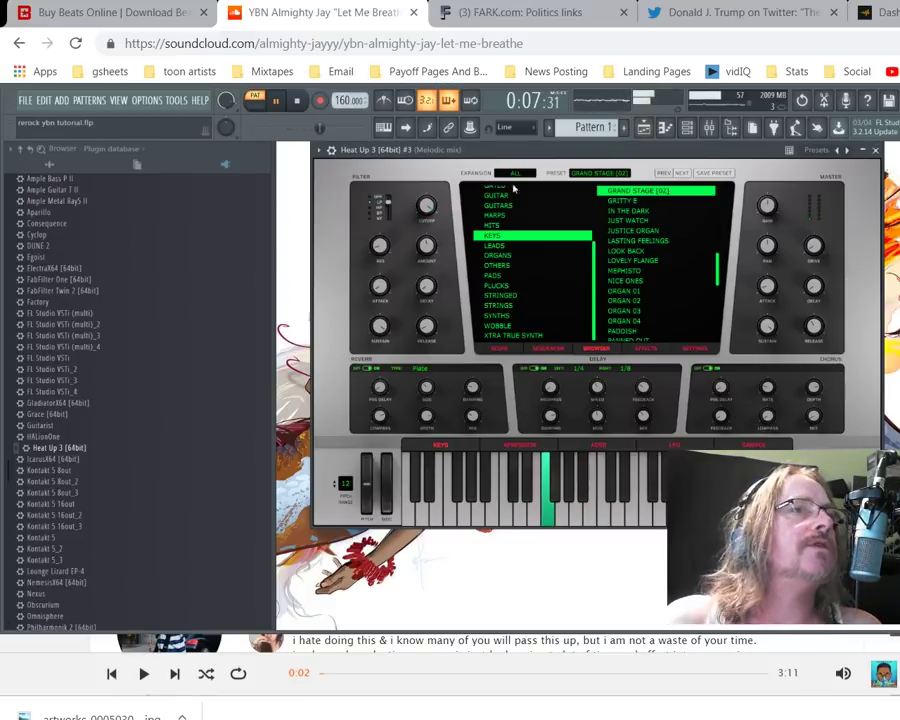
scroll(641, 196, up, 2)
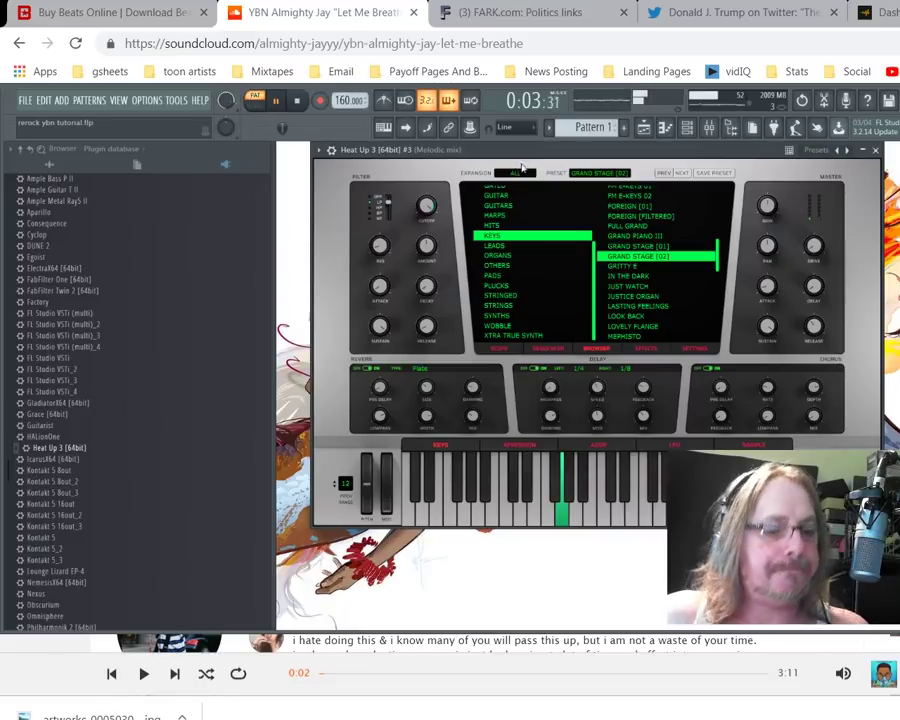
key(F9)
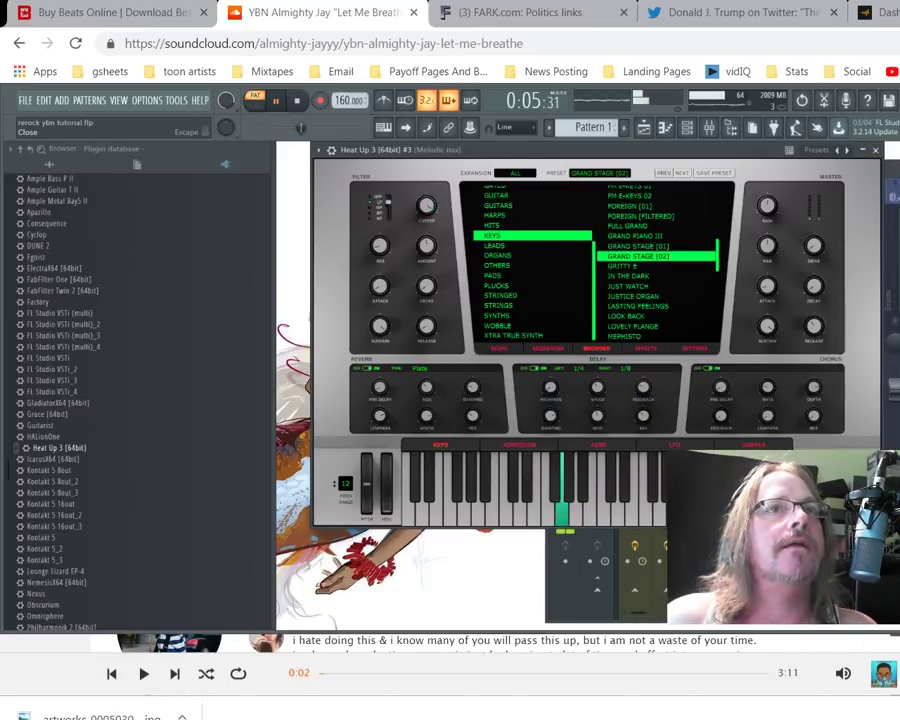
drag(698, 422, 698, 402)
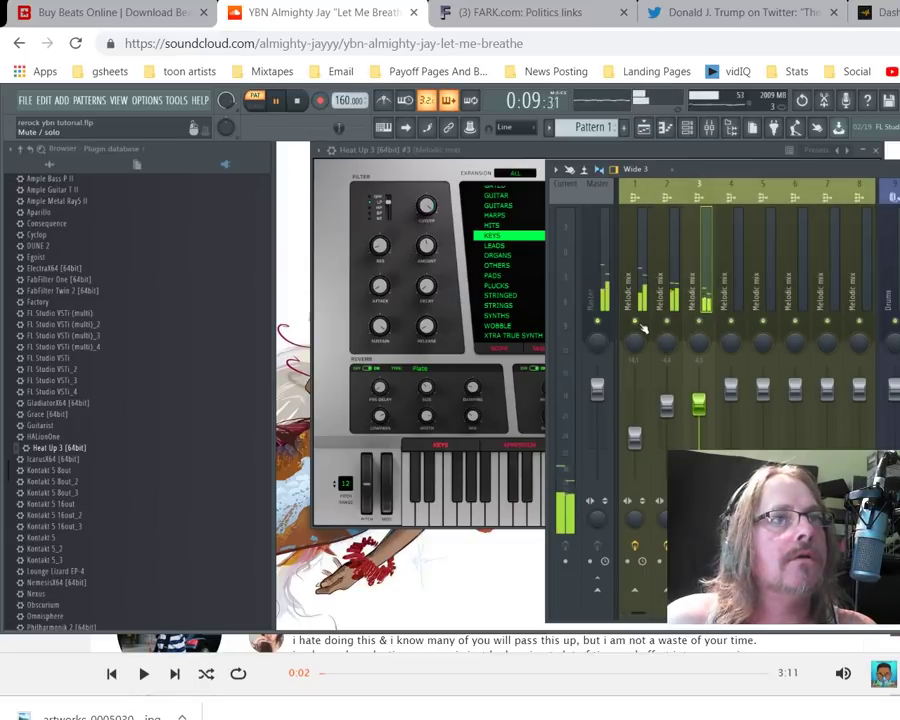
right_click(700, 320)
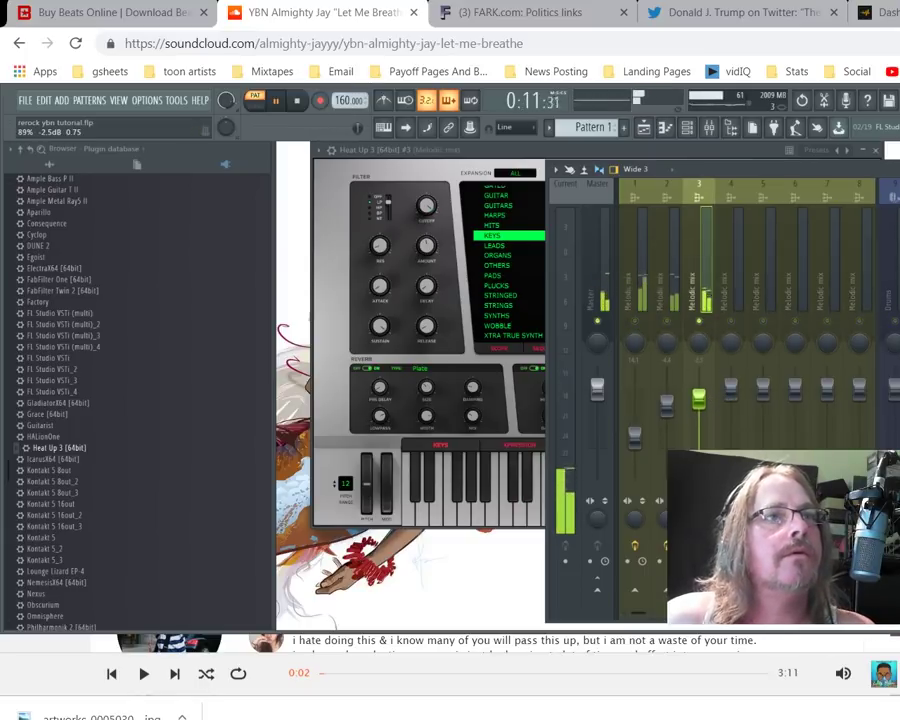
Step: Set Heat Up 3's reverb Dry/Wet to 64/36 and master attack to 64 ms
click(385, 330)
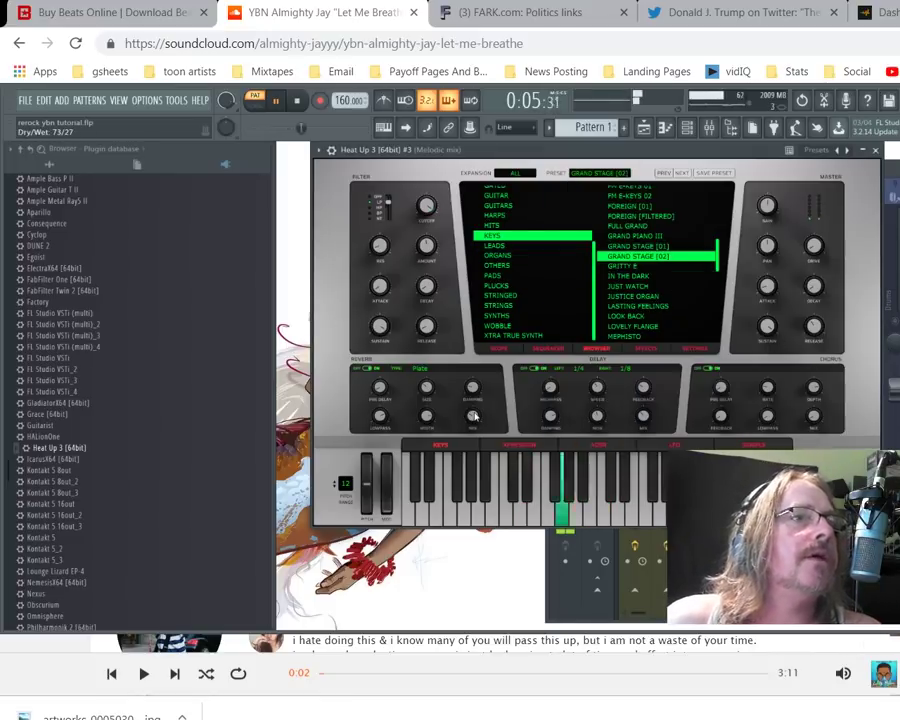
drag(478, 415, 480, 410)
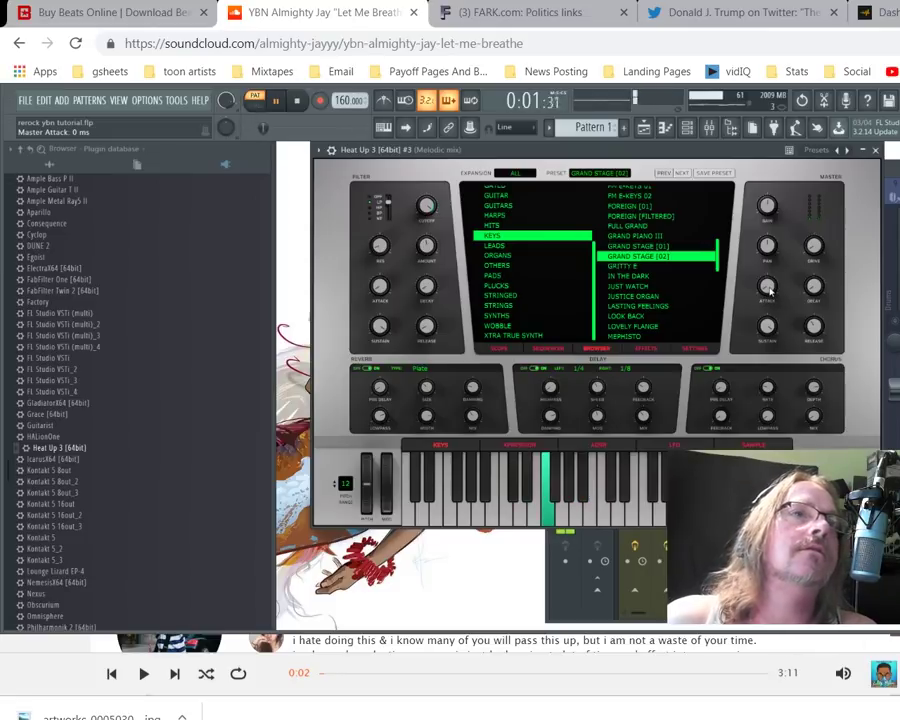
drag(769, 290, 773, 287)
key(F9)
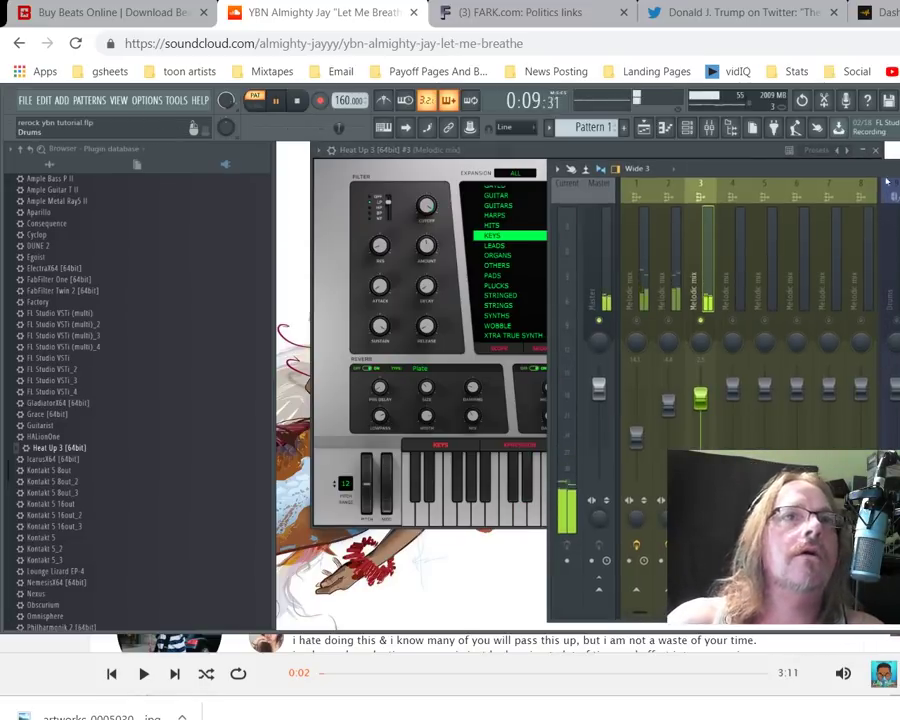
drag(700, 168, 430, 142)
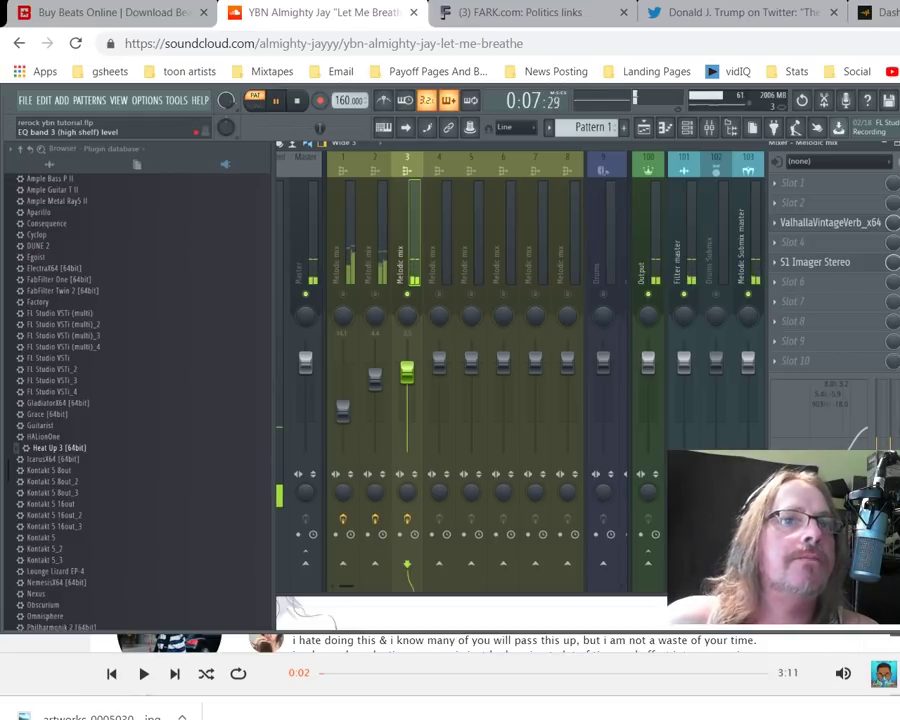
click(838, 223)
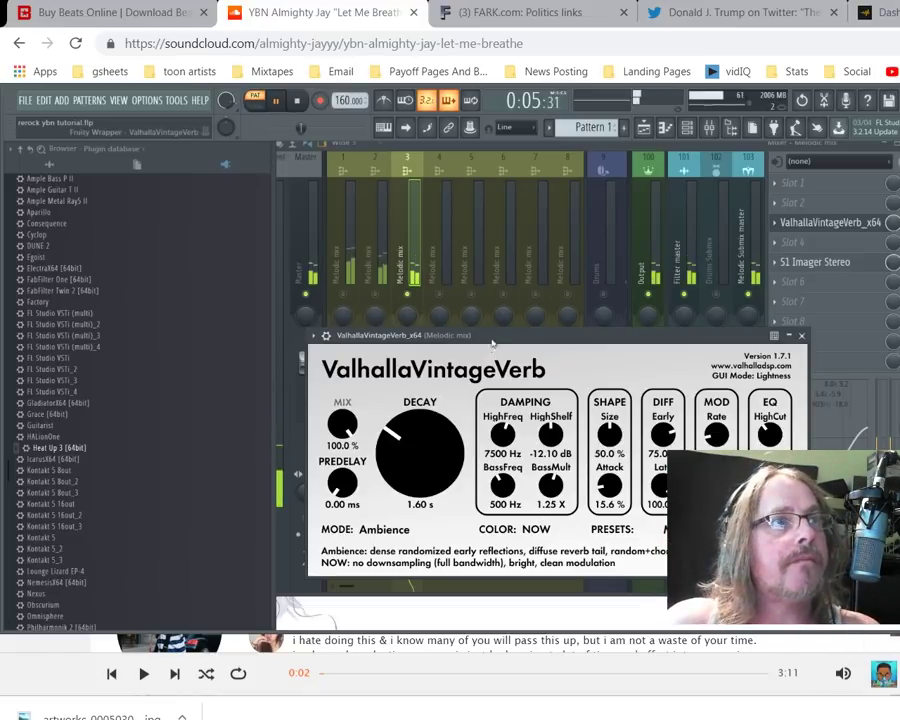
drag(421, 346, 458, 418)
click(835, 277)
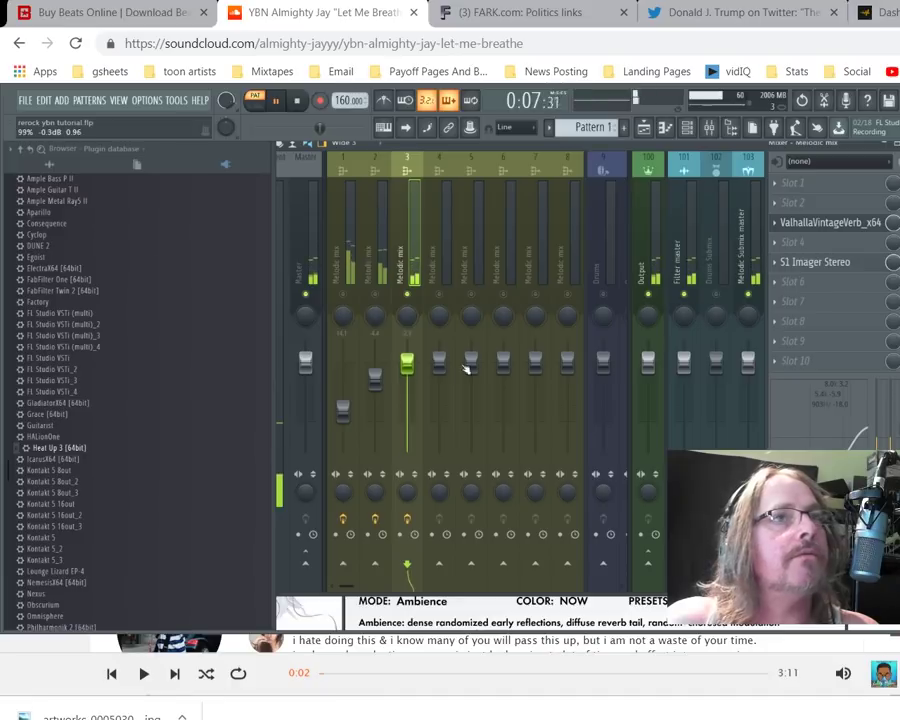
click(836, 262)
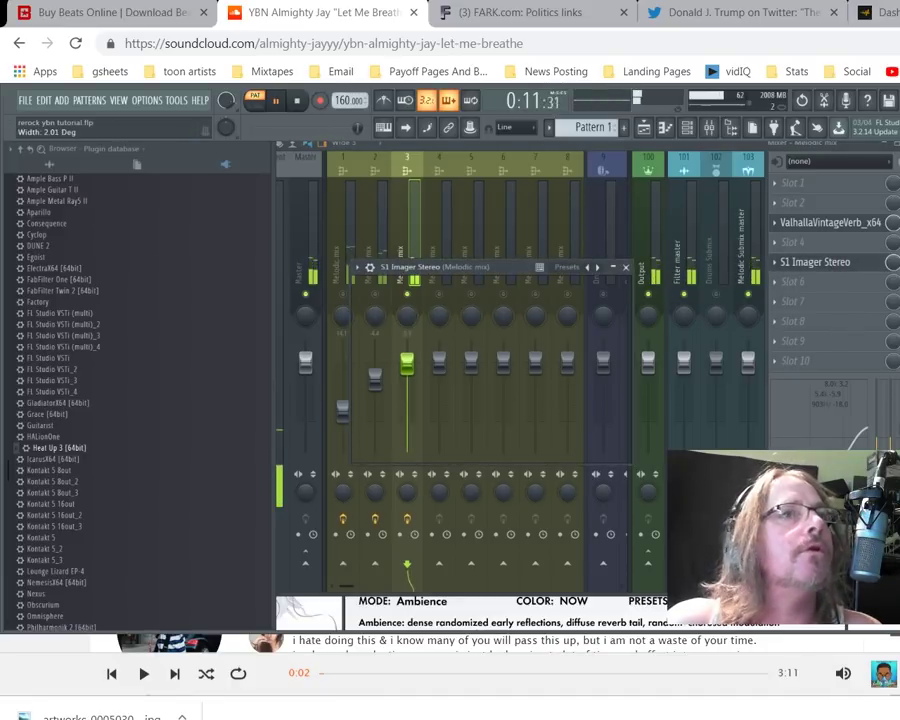
drag(450, 144, 541, 176)
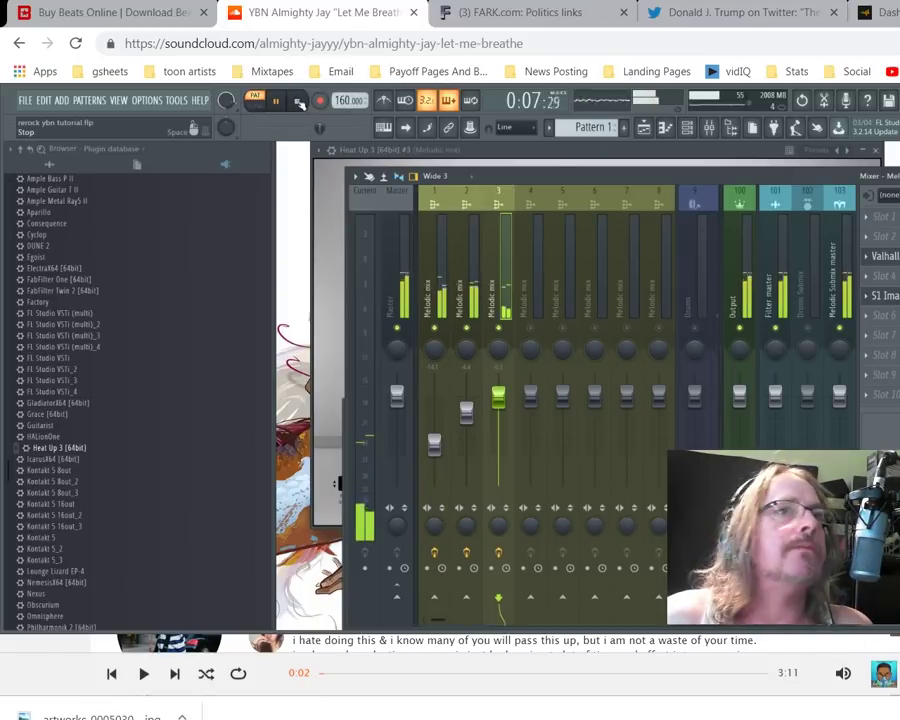
Step: Stop playback of the finished rerock project showing the Heat Up 3 CLASSIC GRAND keys
click(298, 102)
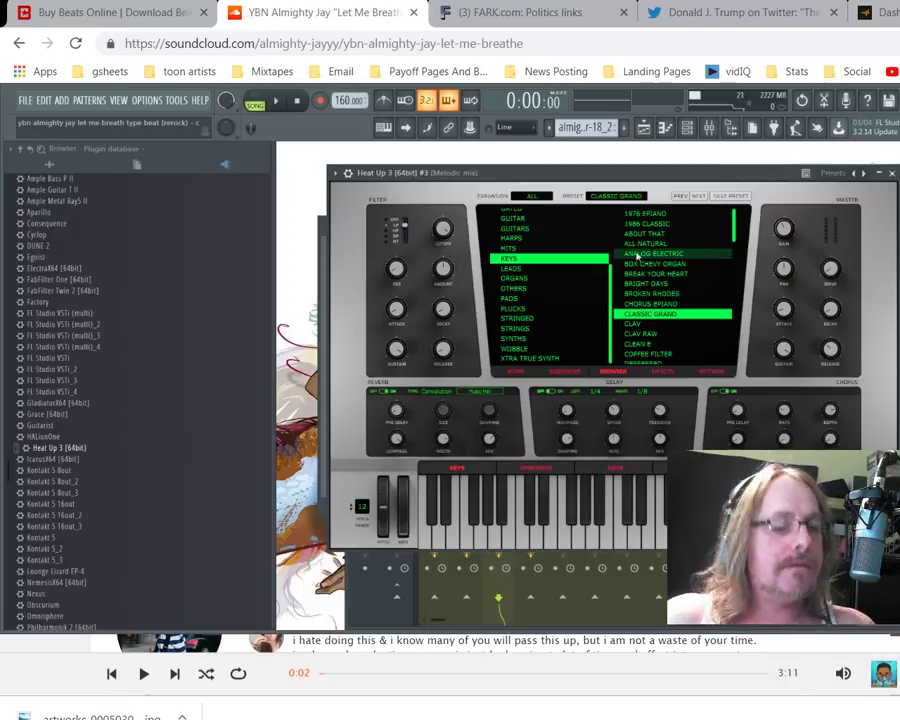
Step: Close the Heat Up 3 window and review the TM 808 (6)_2 channel settings in the Channel rack
key(Escape)
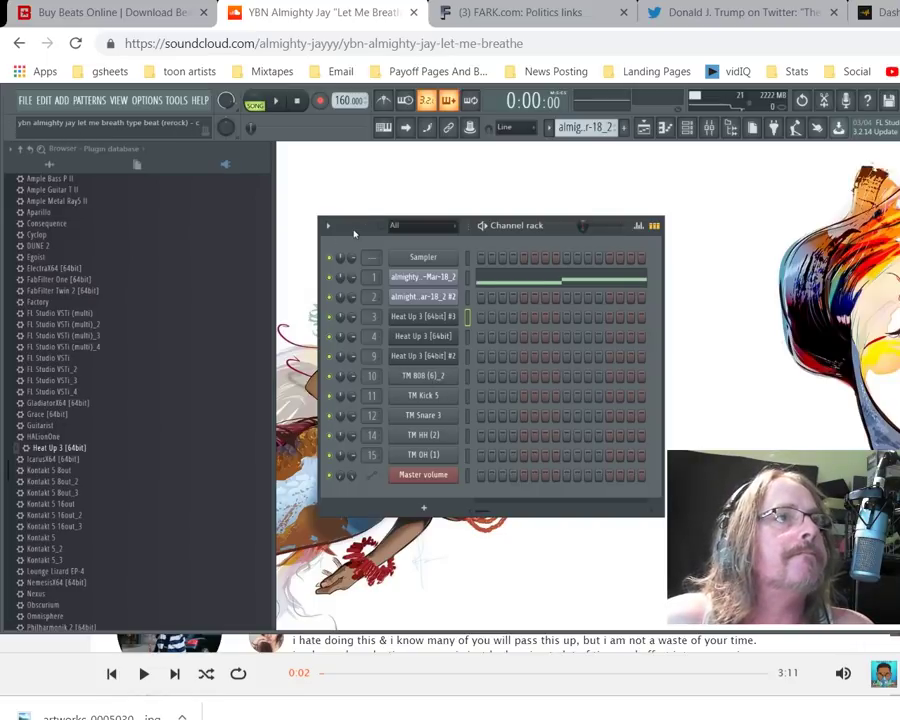
drag(353, 232, 351, 181)
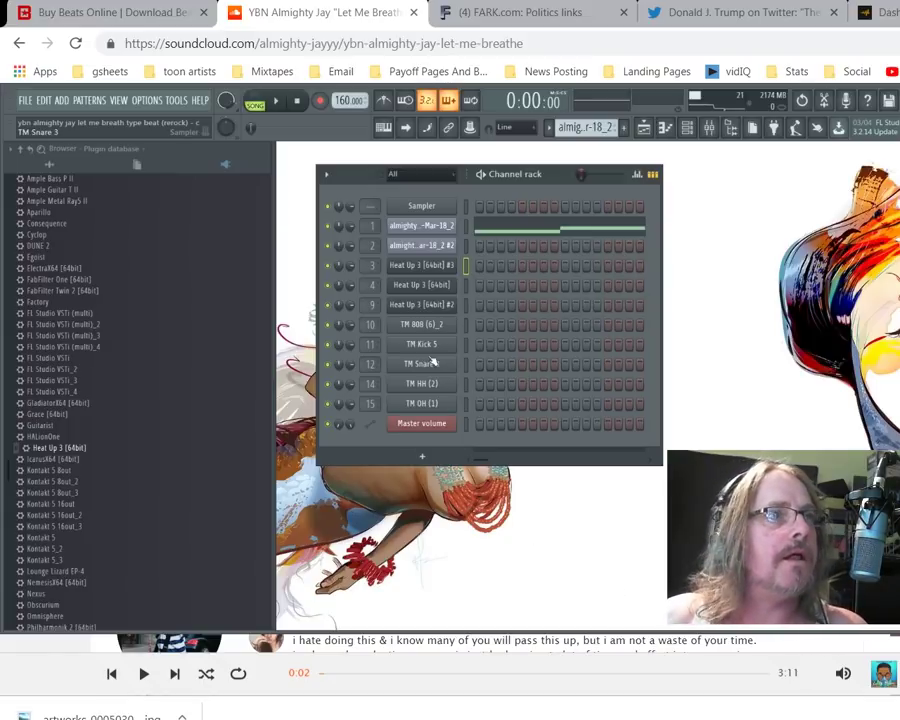
click(414, 329)
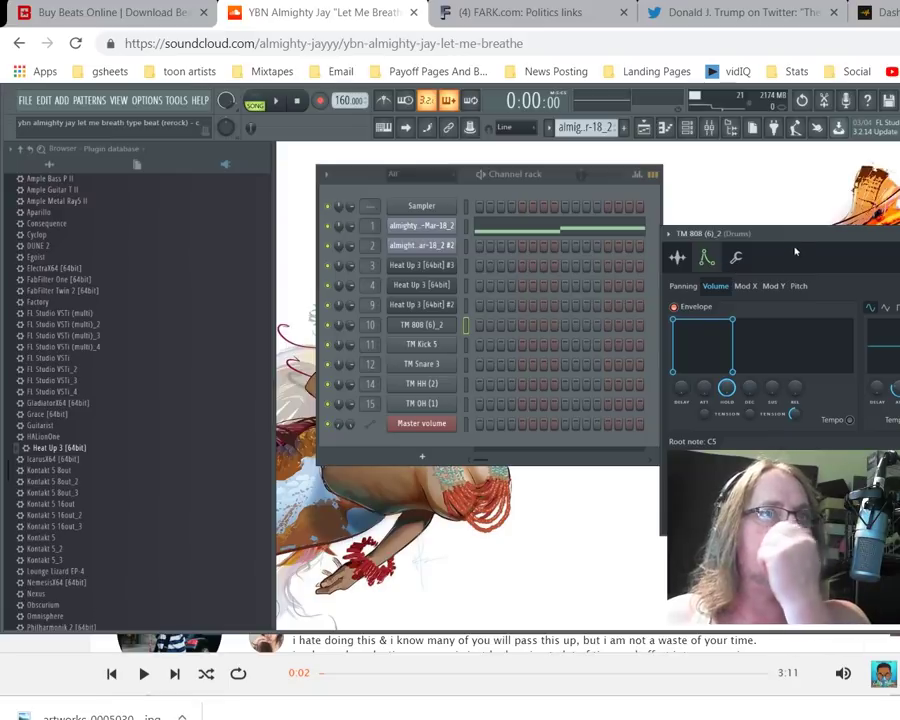
drag(795, 250, 555, 253)
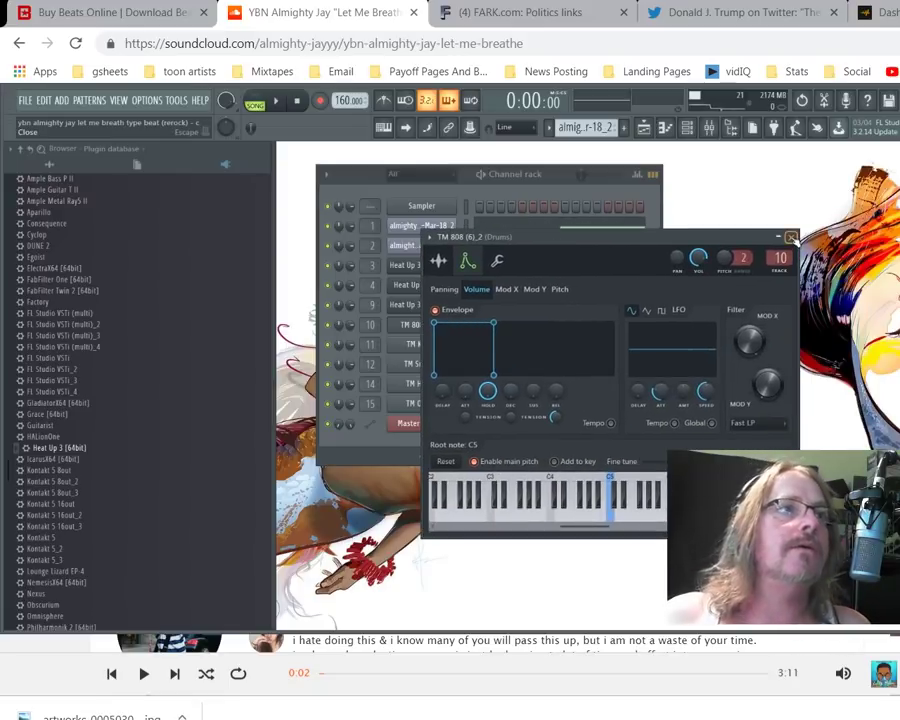
click(791, 238)
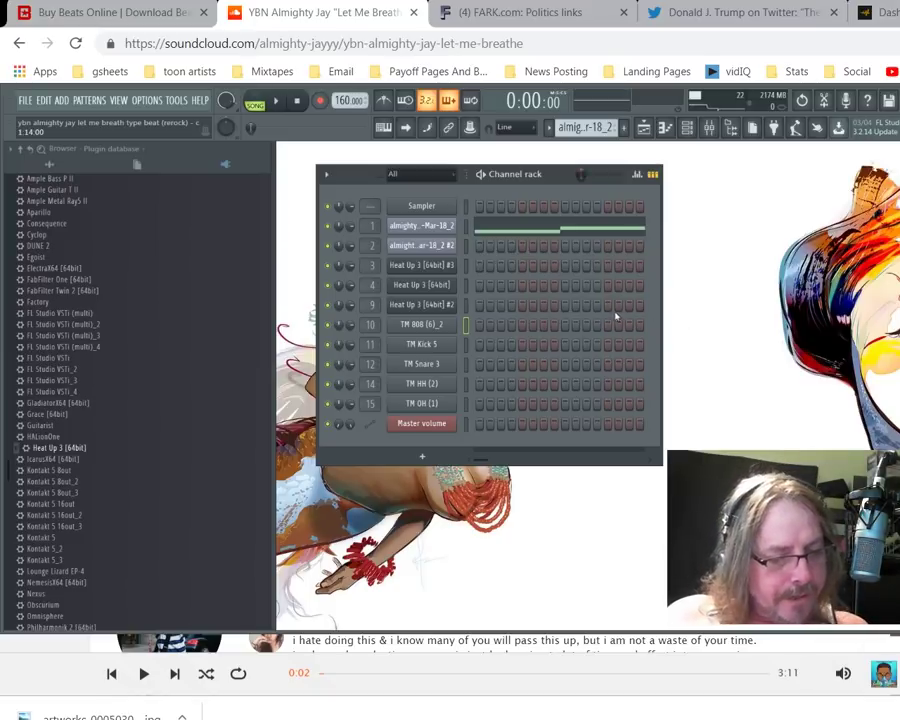
Step: Show the Playlist zoomed out to the whole arrangement and play the song from the start
key(F5)
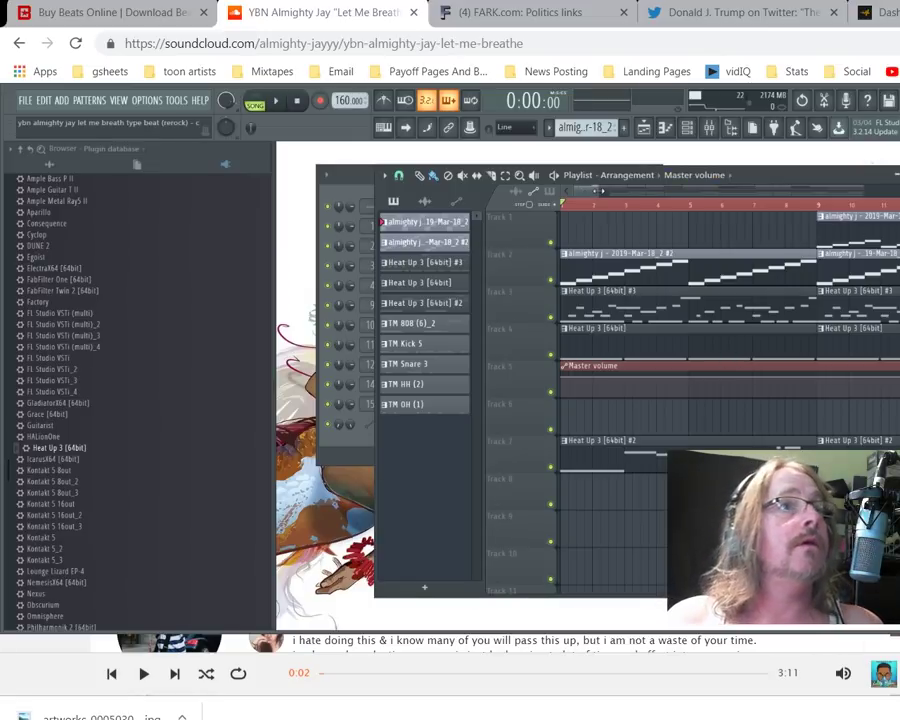
drag(600, 190, 801, 152)
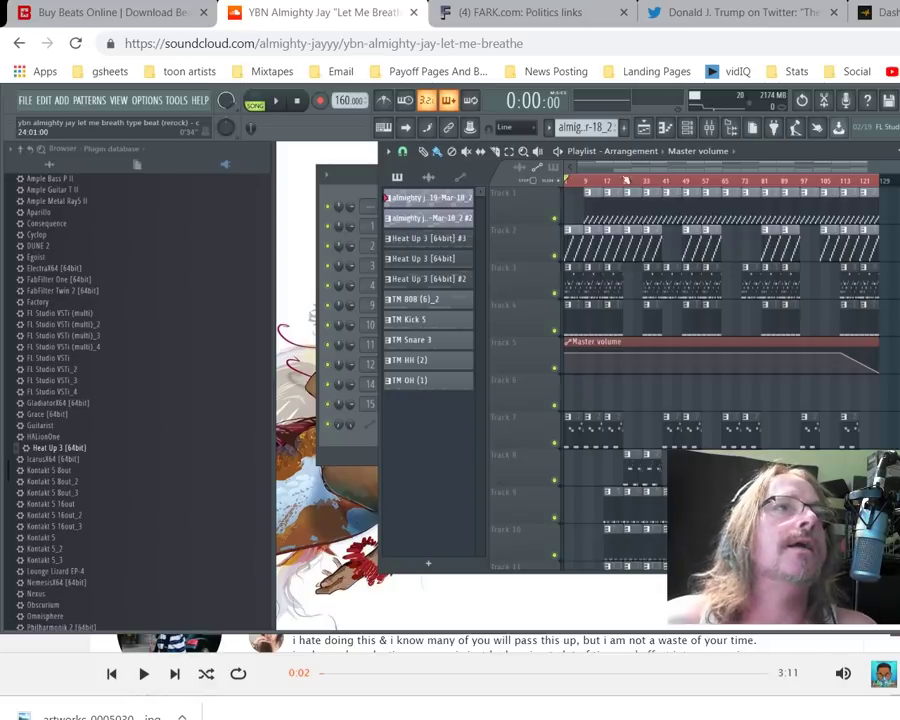
mouse_move(481, 145)
mouse_down()
mouse_move(468, 168)
mouse_move(486, 155)
mouse_up()
key(space)
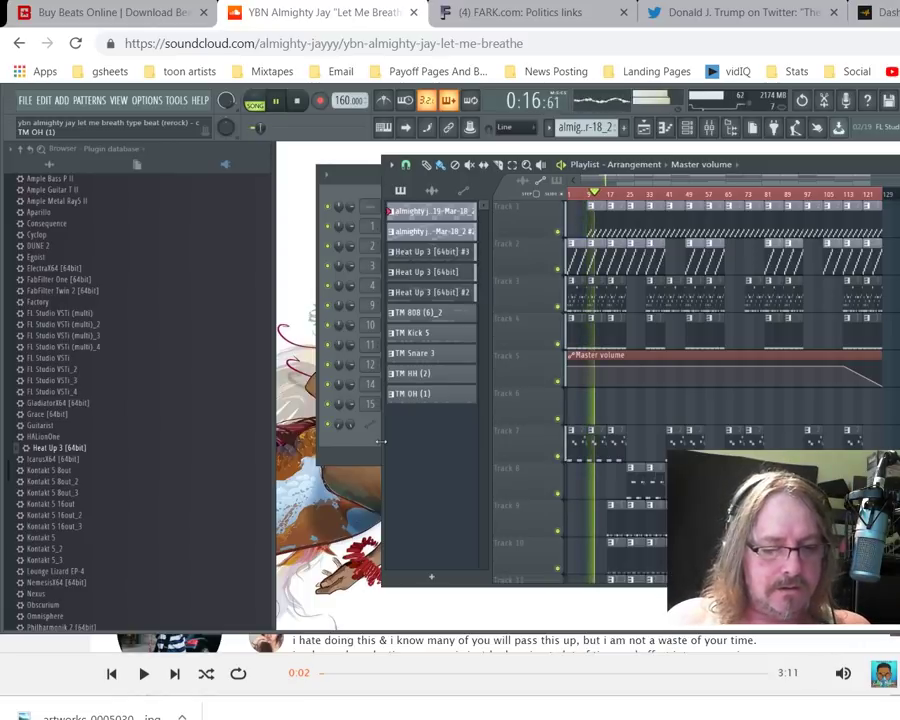
Step: Bring up the mixer and inspect the Drums insert effects and the Output's Ozone mastering chain
key(F9)
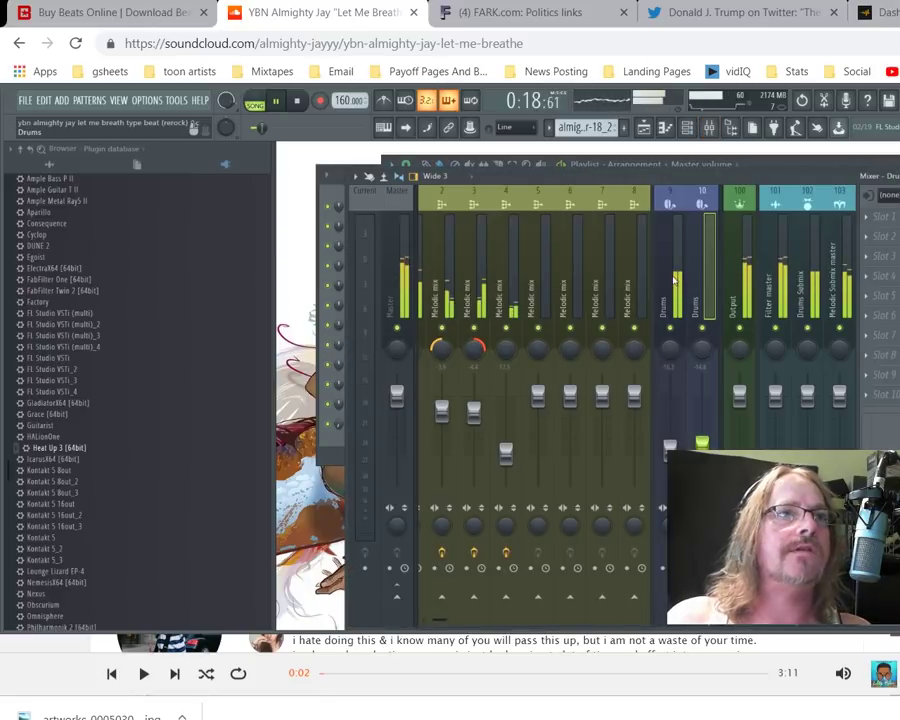
click(677, 280)
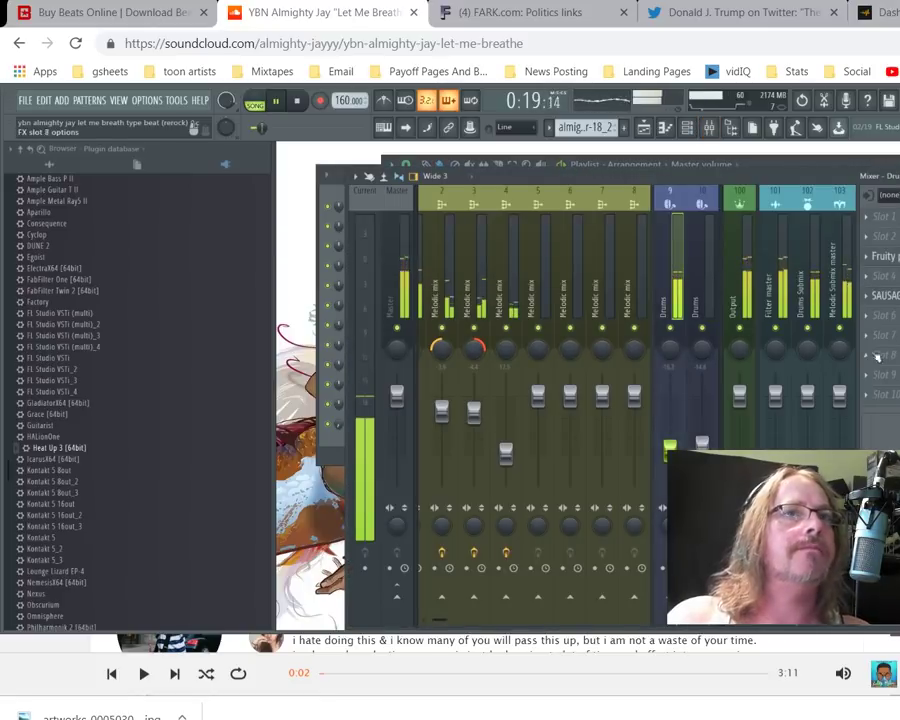
click(739, 280)
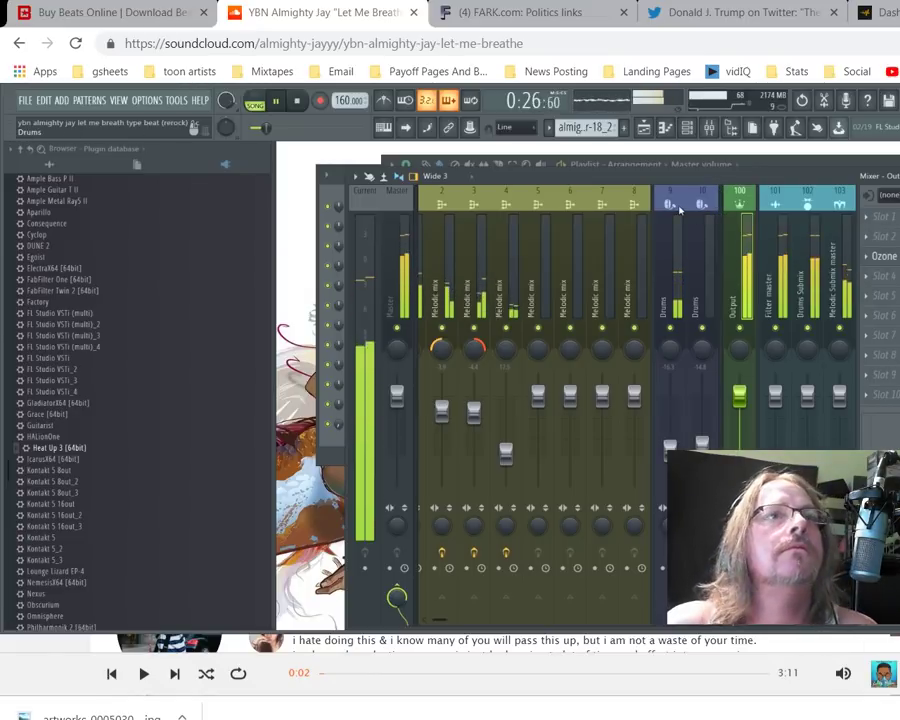
scroll(680, 265, down, 4)
scroll(684, 273, down, 2)
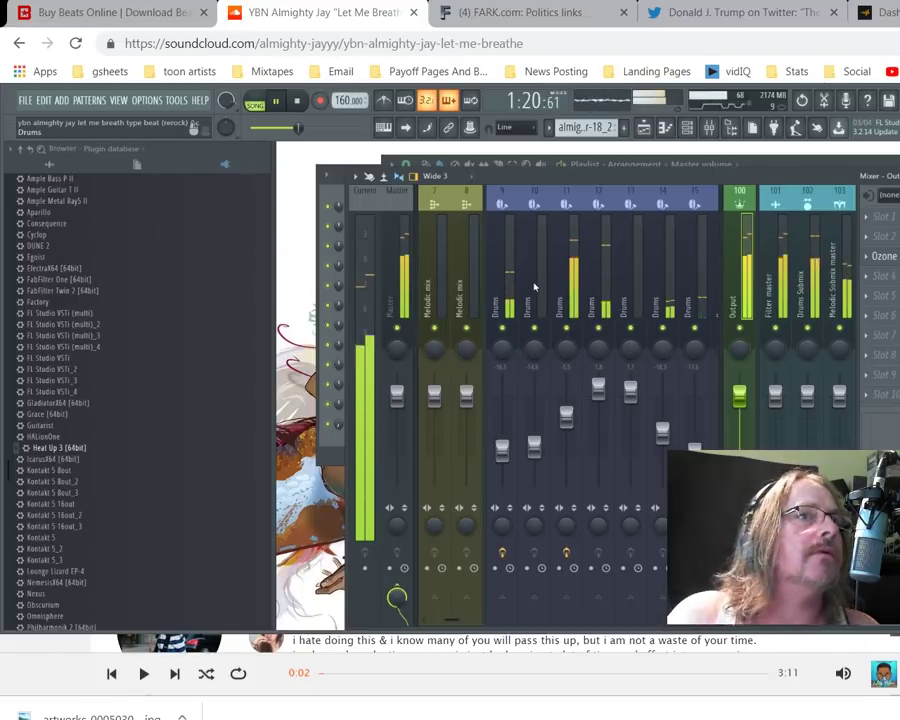
Step: Solo Melodic mix inserts 2, 3 and 4 in turn, release the solo, and stop the song
scroll(537, 285, up, 6)
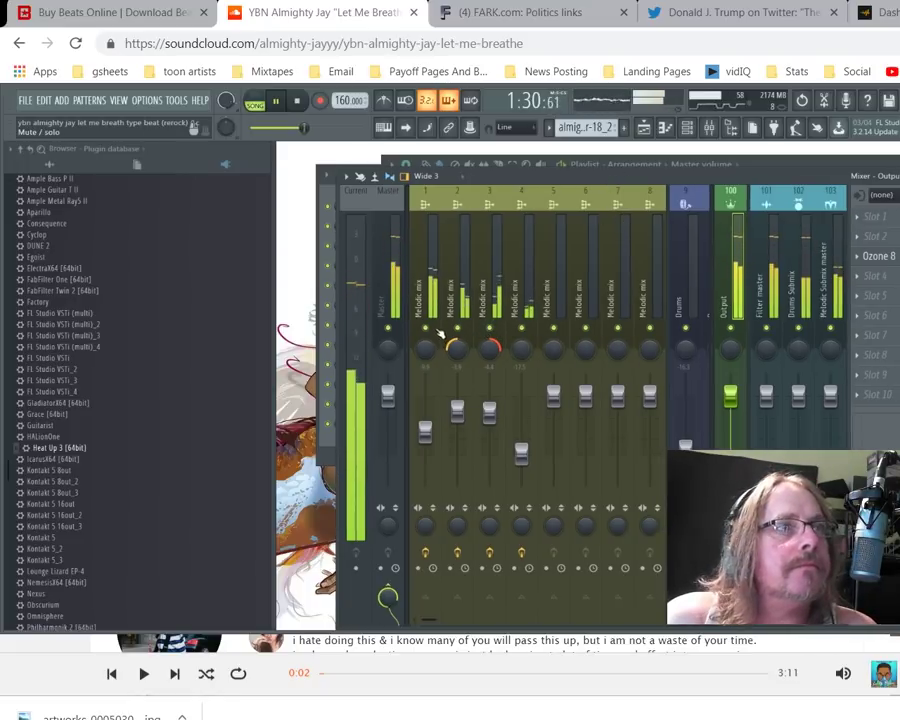
right_click(458, 329)
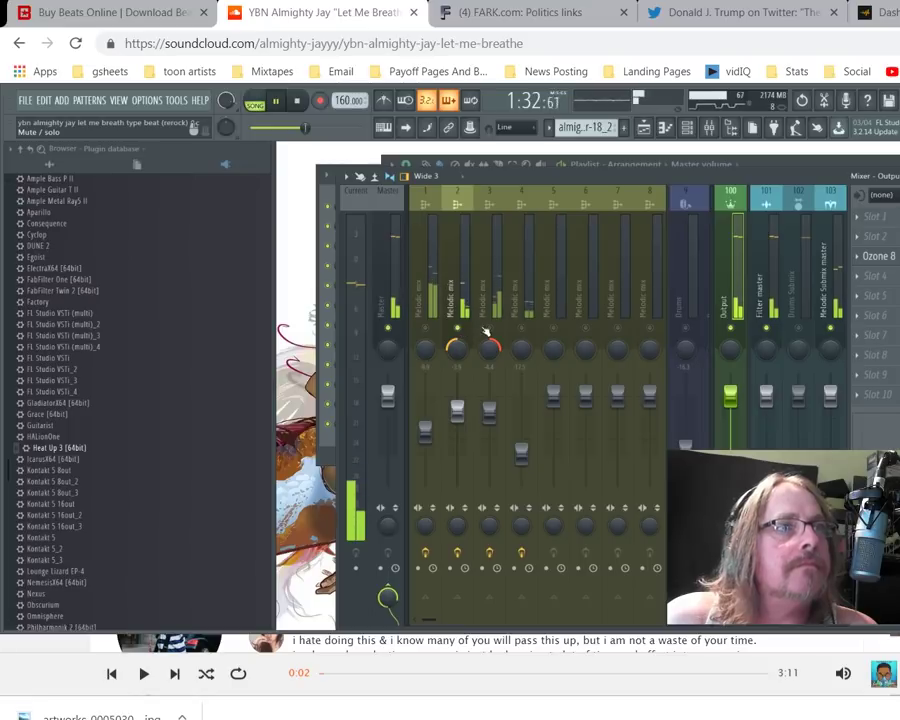
right_click(489, 329)
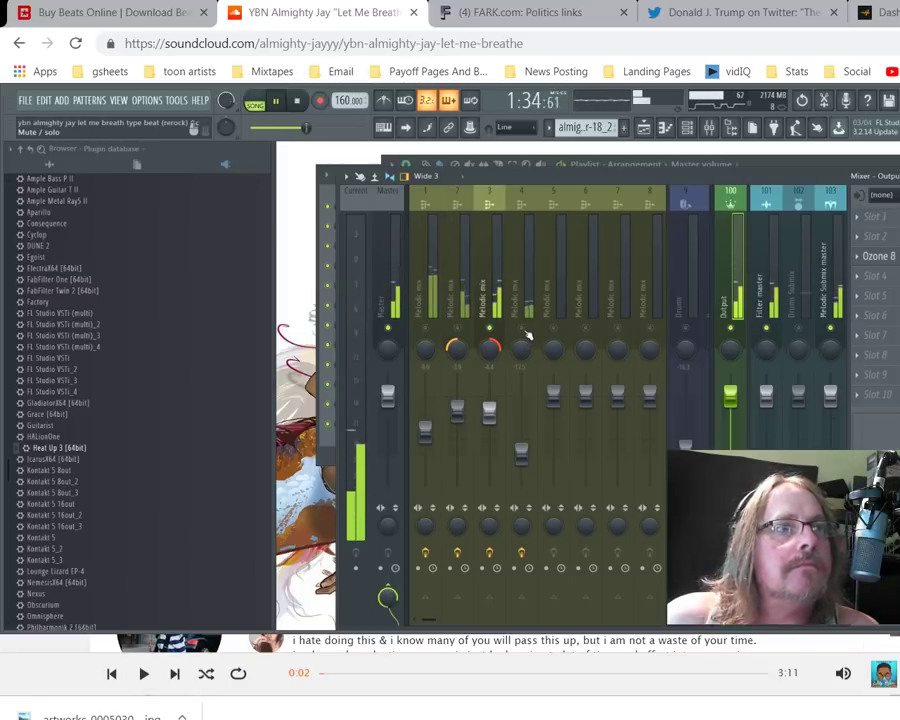
right_click(521, 329)
right_click(515, 333)
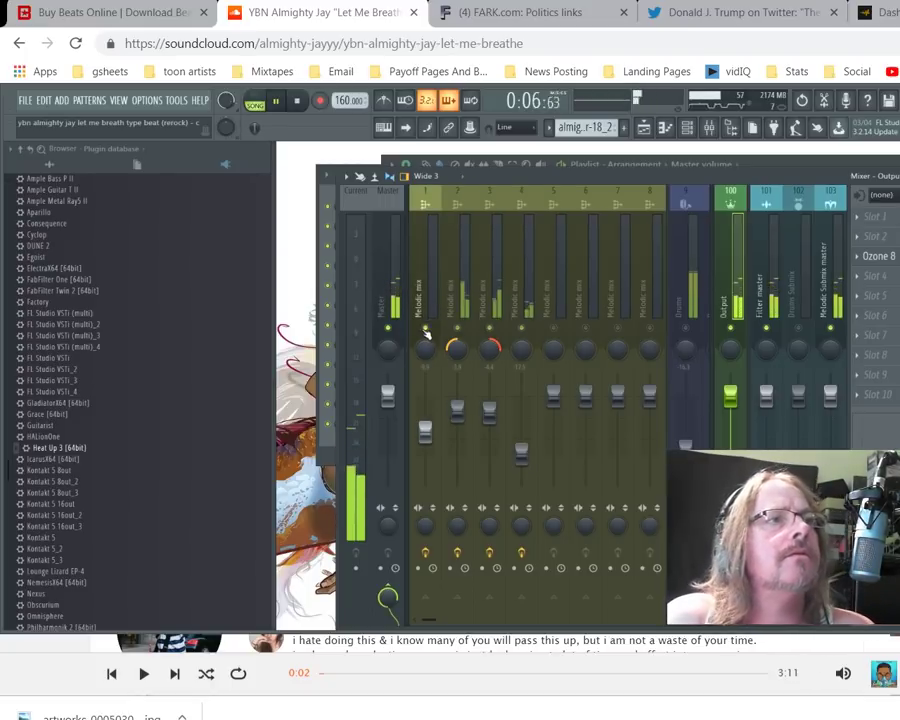
key(space)
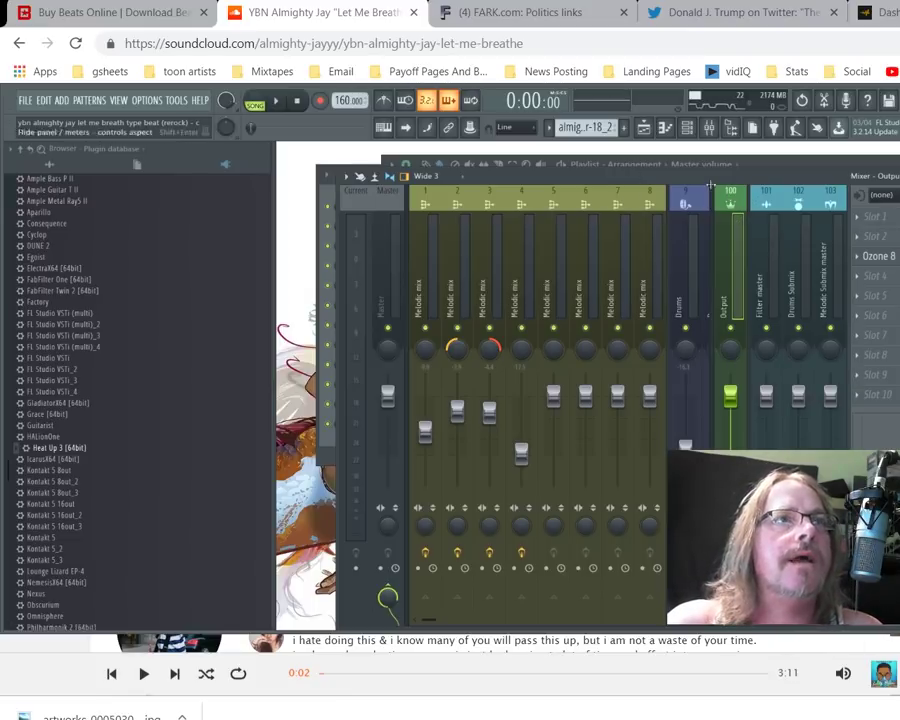
Step: Return the Playlist with its track clips and Master volume automation to the front
key(F5)
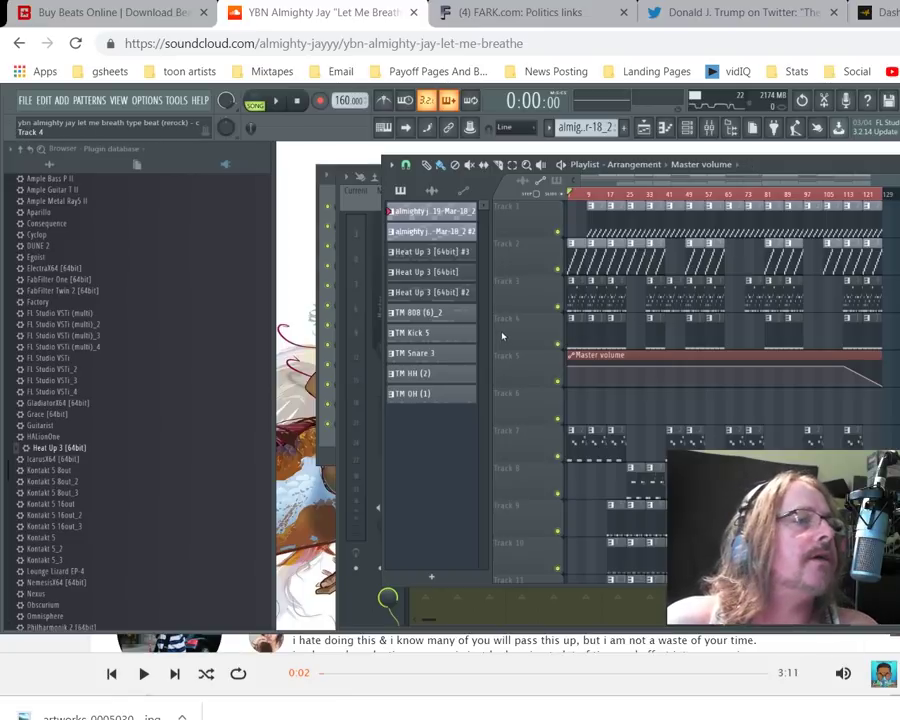